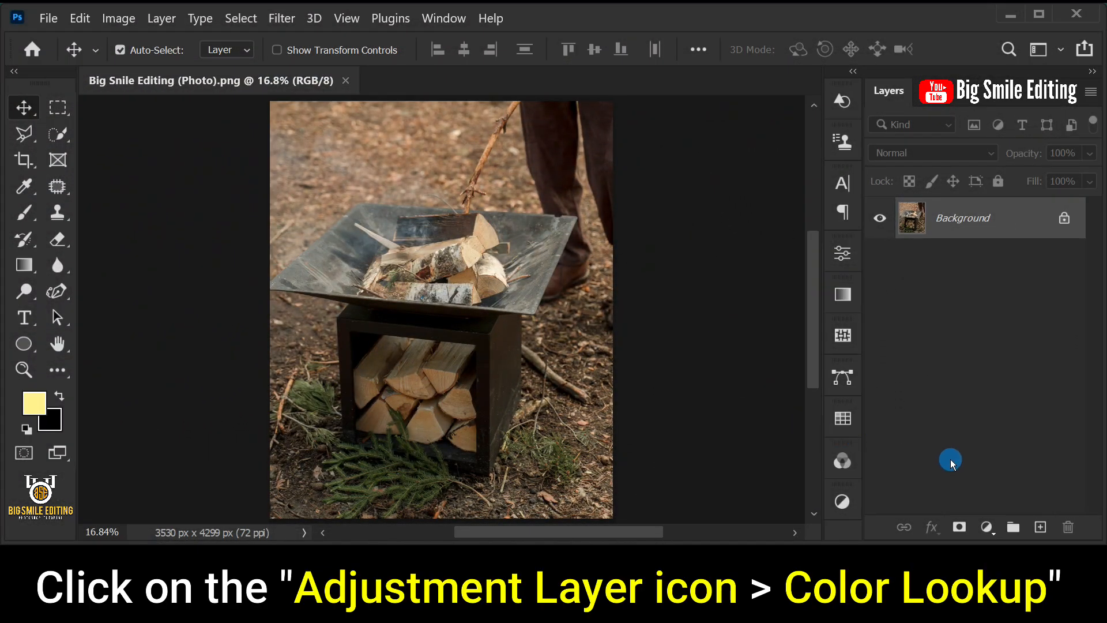
# Add a Color Lookup adjustment layer above the photo and load the Moonlight.3DL 3DLUT file.
pyautogui.click(985, 526)
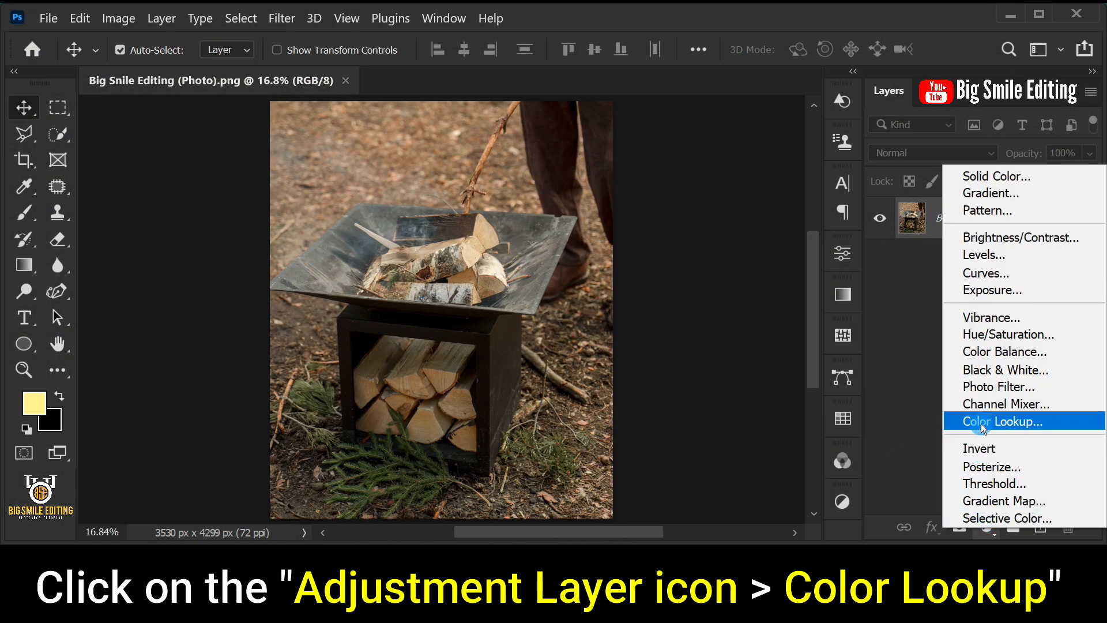
pyautogui.click(1041, 421)
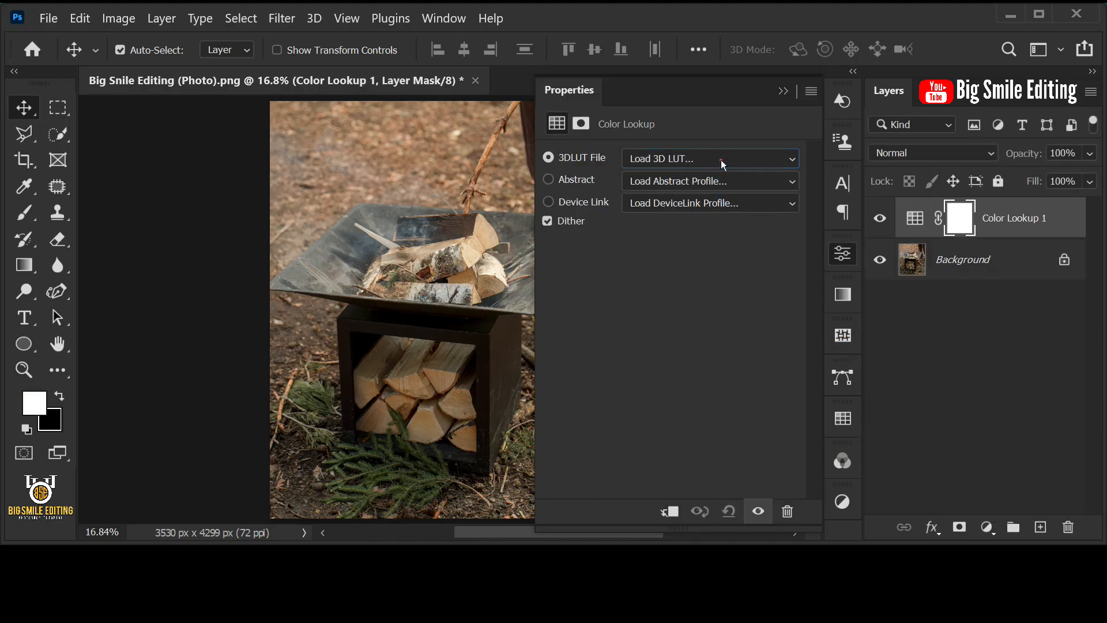
pyautogui.click(721, 160)
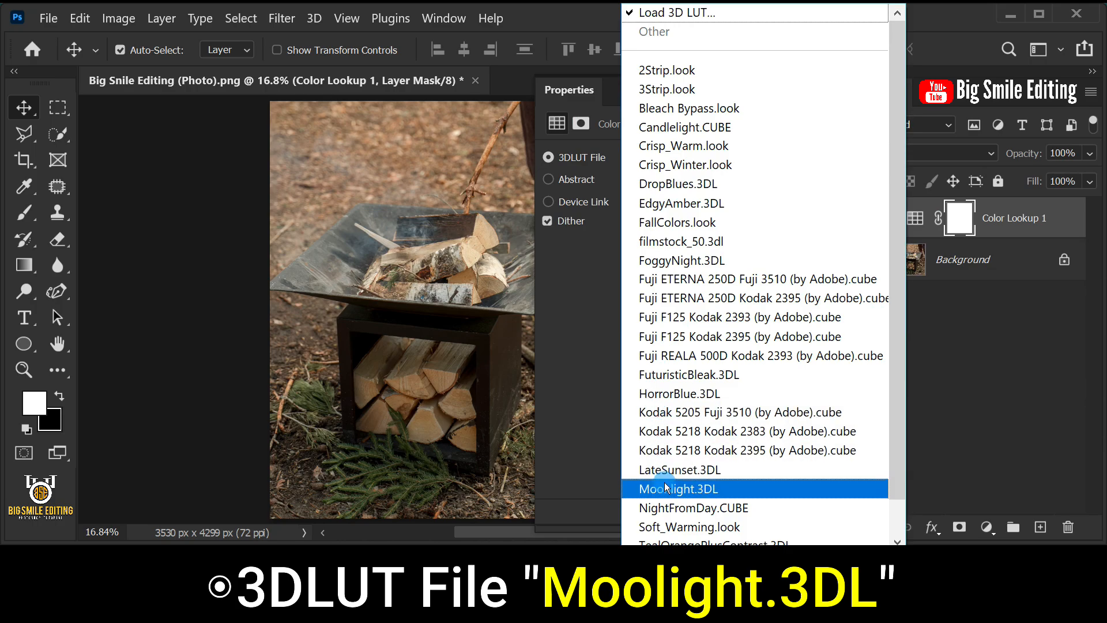
pyautogui.click(755, 488)
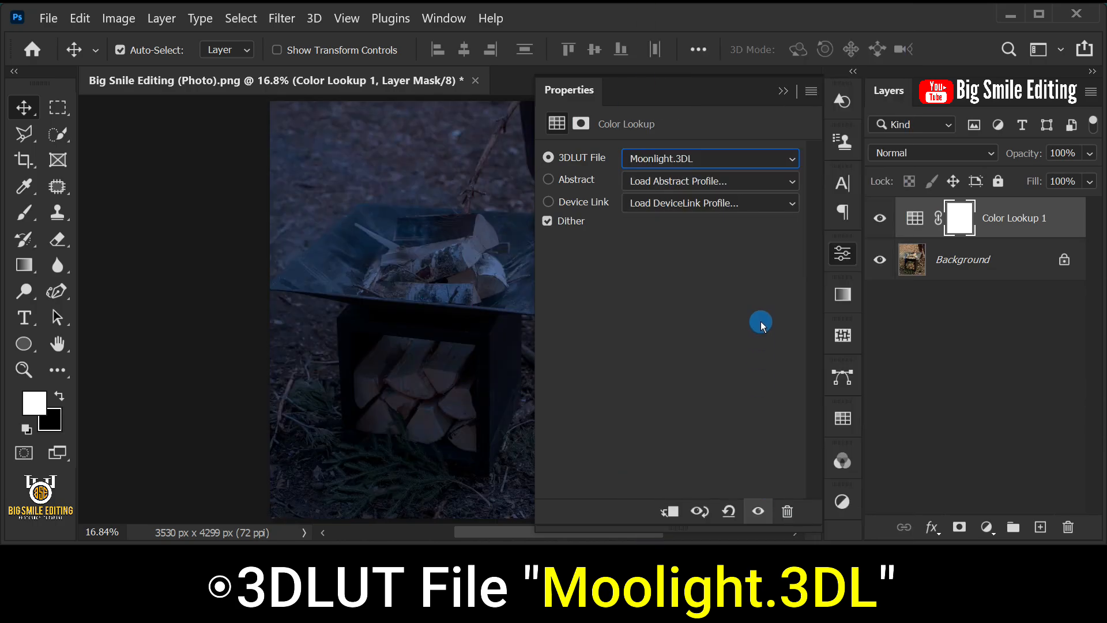
pyautogui.click(783, 91)
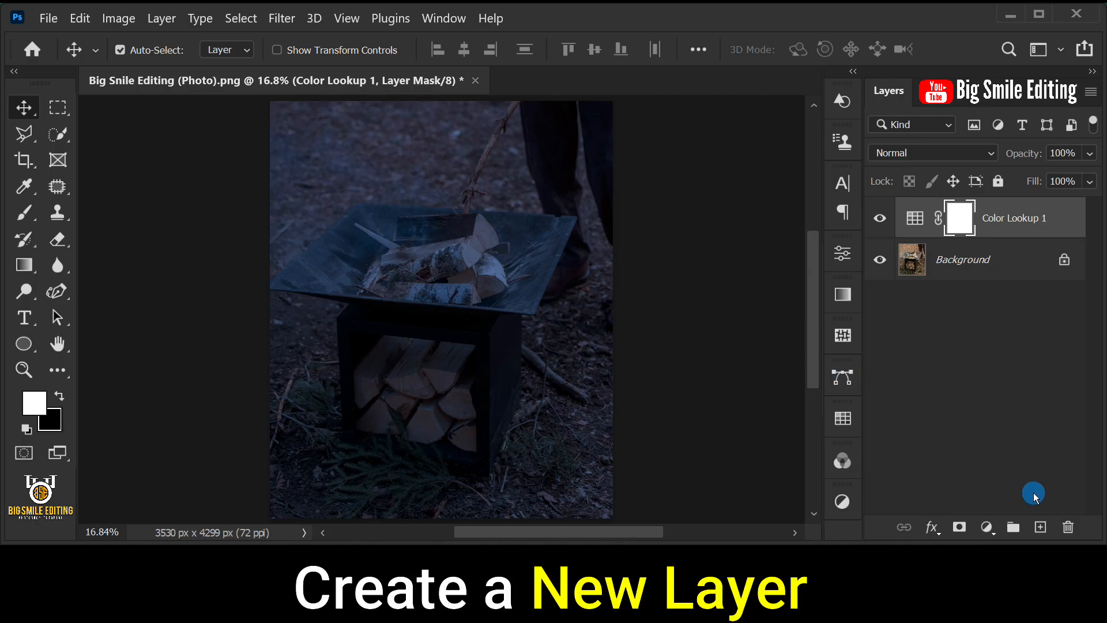
# Create a new empty layer above the Color Lookup layer and set the Curvature Pen Tool to Path mode.
pyautogui.click(1040, 528)
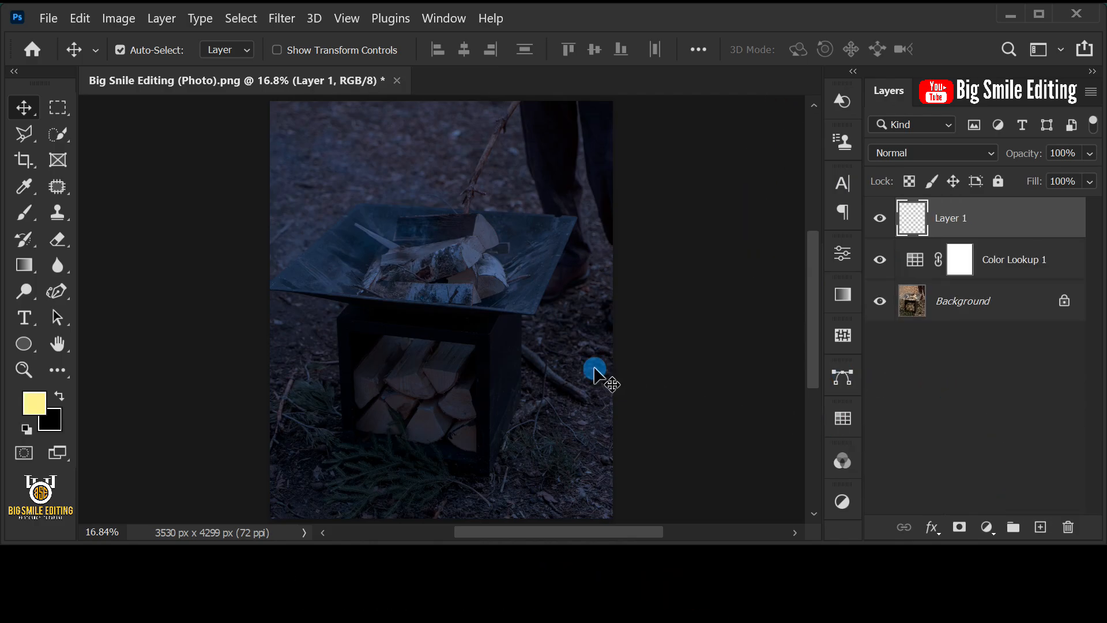
pyautogui.click(62, 294)
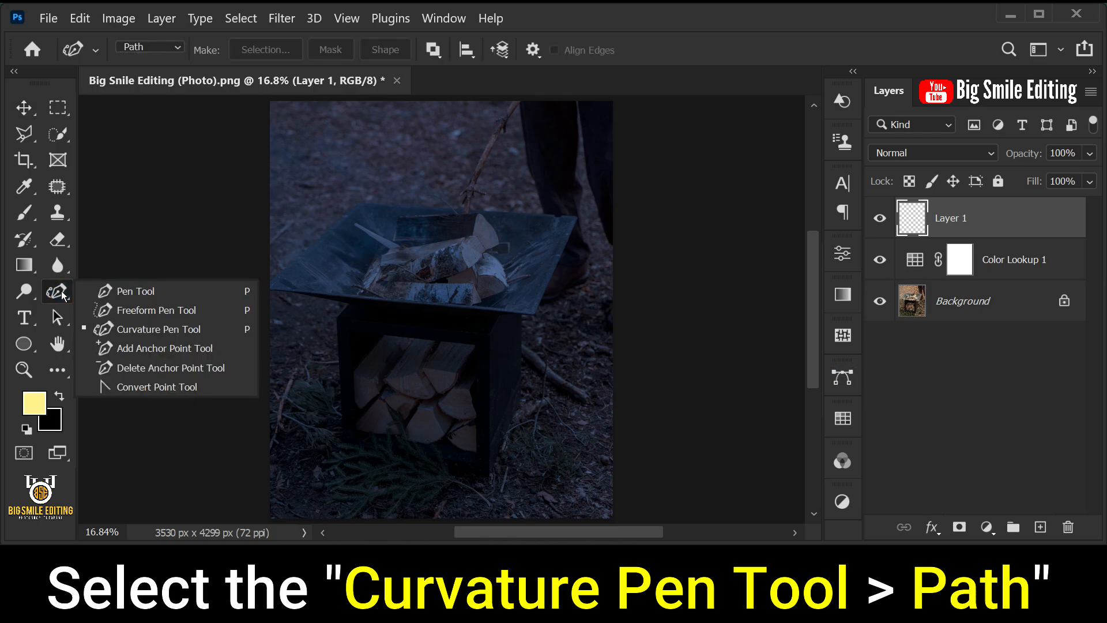
pyautogui.click(173, 329)
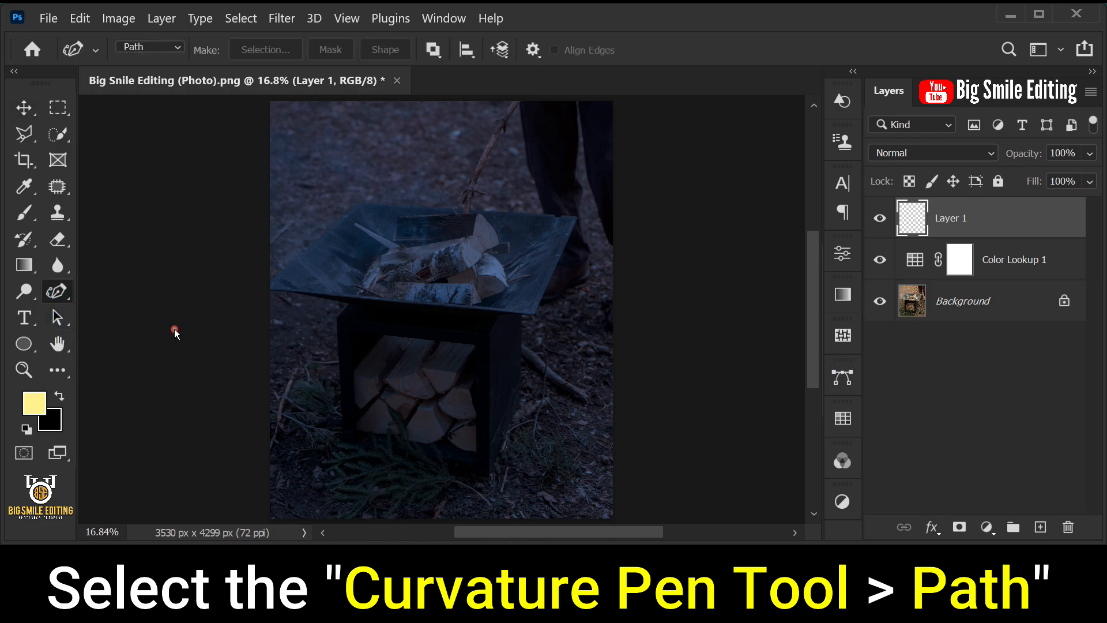
pyautogui.click(173, 47)
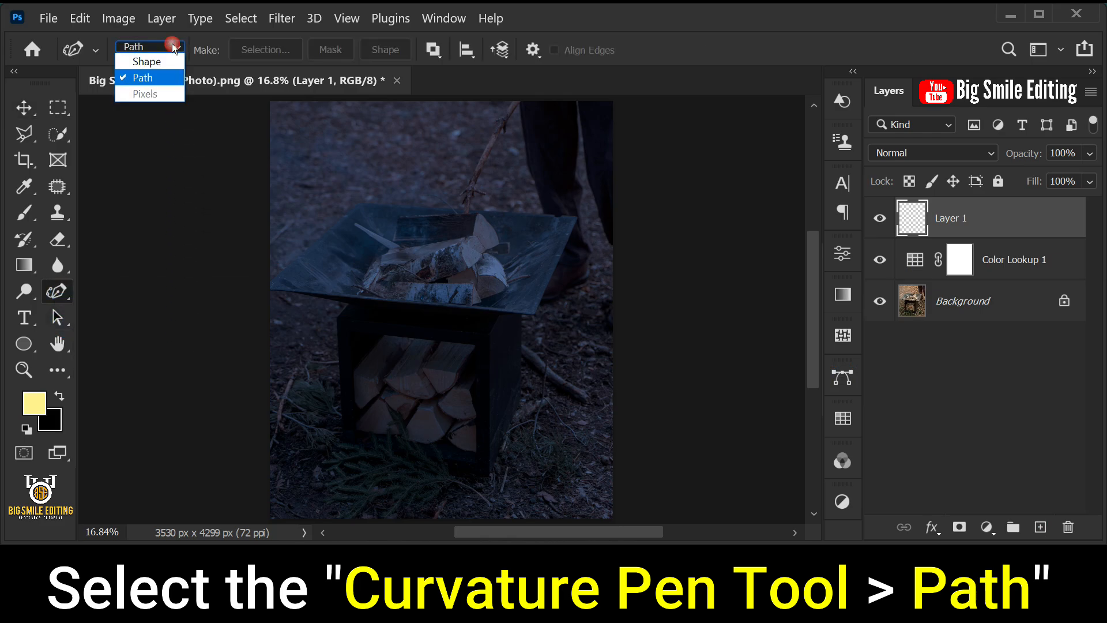
pyautogui.click(173, 78)
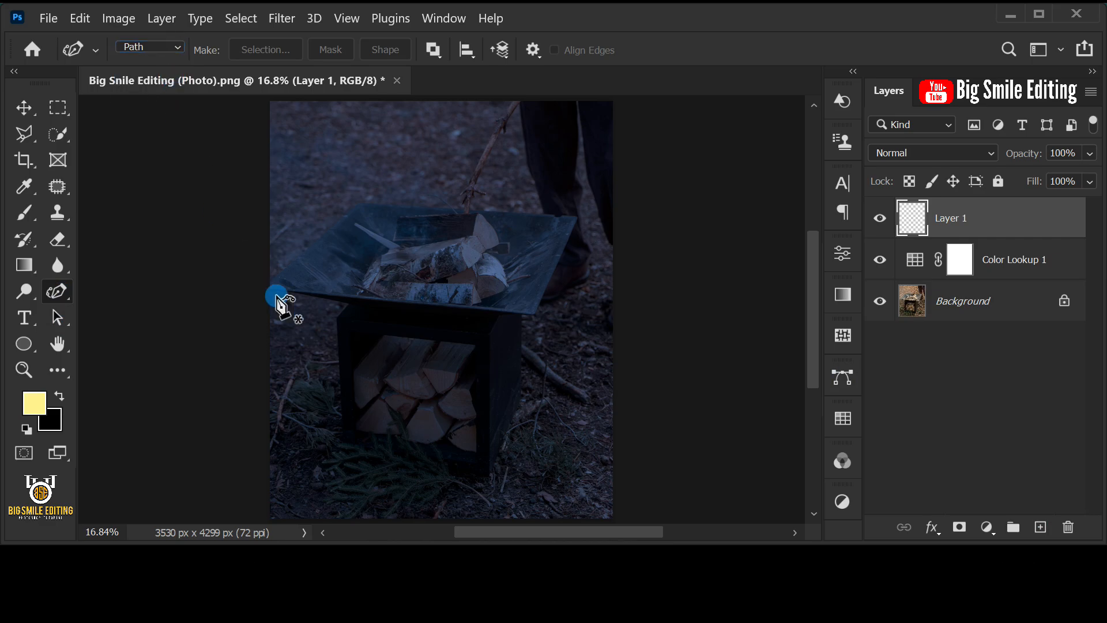
# Draw an open wavy path with the Curvature Pen across the logs in the fire bowl, curving up past the rightmost log.
pyautogui.scroll(1, 425, 276)
pyautogui.scroll(4, 425, 275)
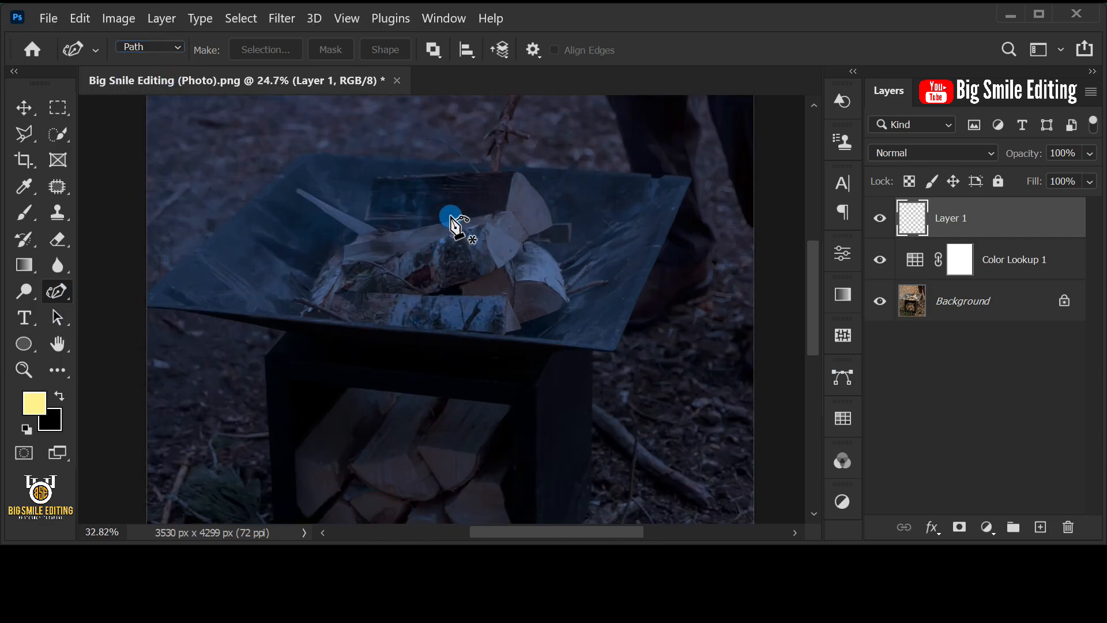
pyautogui.moveTo(447, 240); pyautogui.dragTo(426, 301)
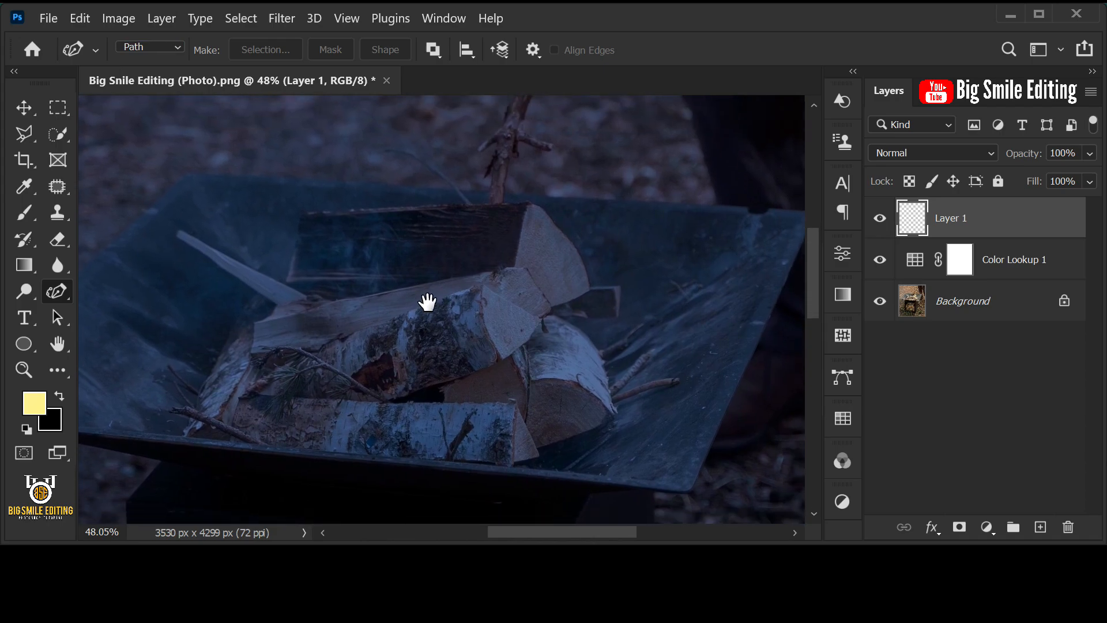
pyautogui.click(185, 427)
pyautogui.click(235, 372)
pyautogui.click(279, 391)
pyautogui.click(329, 390)
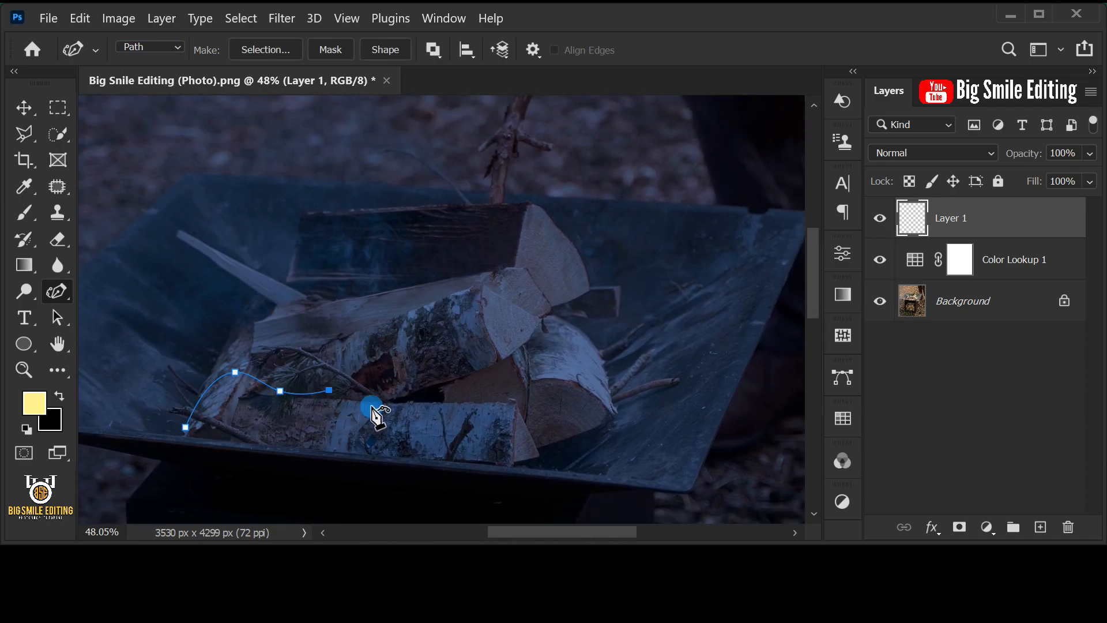
pyautogui.click(391, 399)
pyautogui.click(433, 400)
pyautogui.click(471, 383)
pyautogui.click(508, 400)
pyautogui.click(558, 391)
pyautogui.click(591, 390)
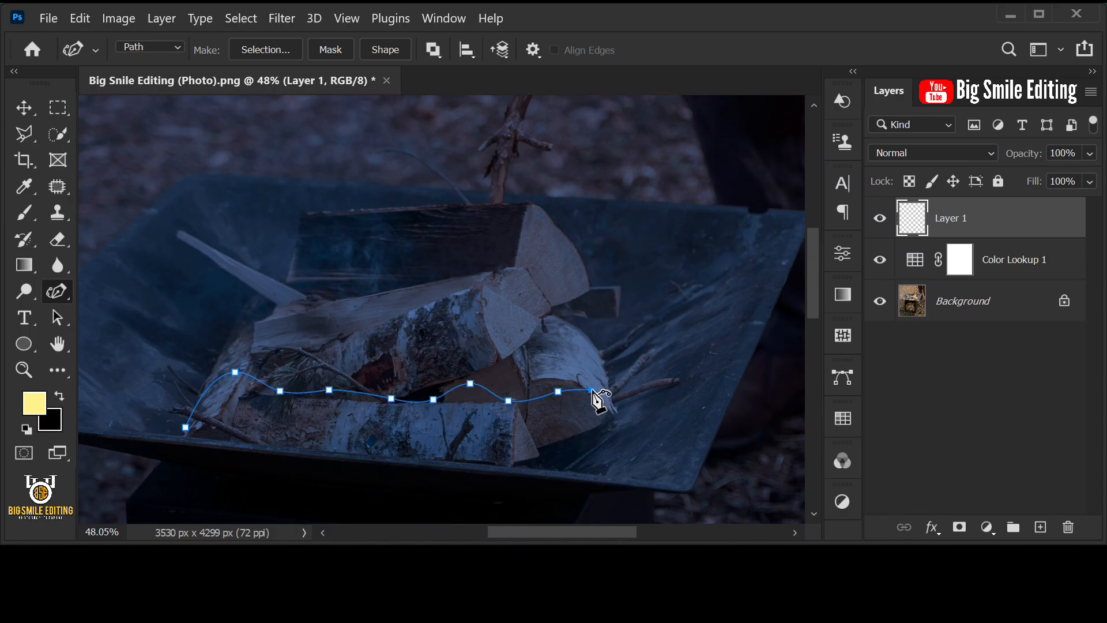
pyautogui.click(616, 349)
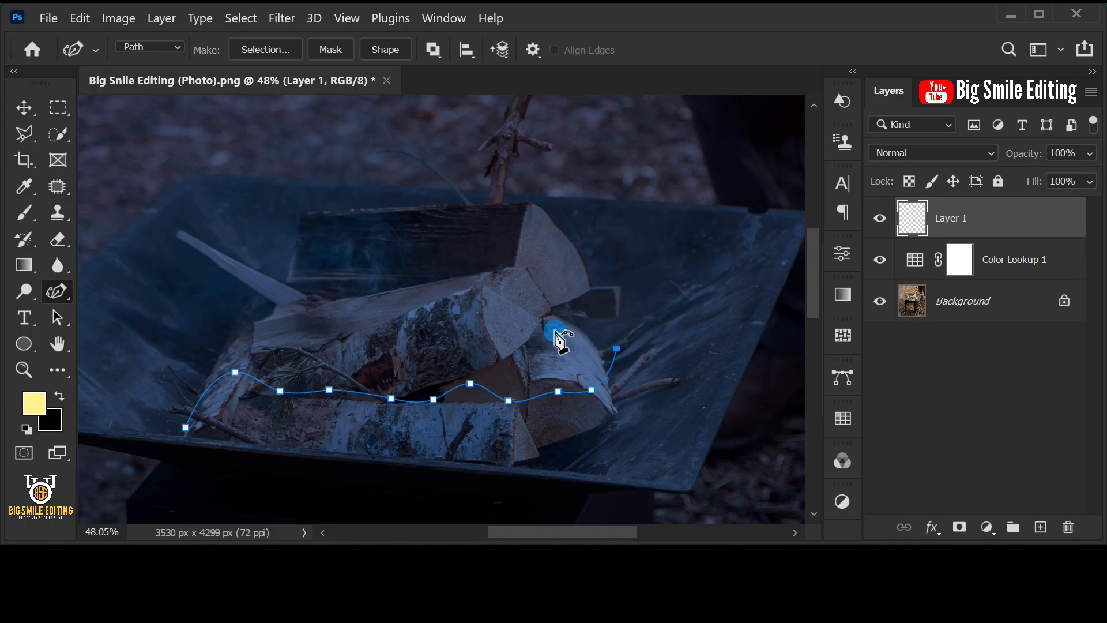
# Render Multiple Flames Various Angle along the path with randomized length, interval 58 and Fine (Very Slow) quality, and delete the path.
pyautogui.click(292, 23)
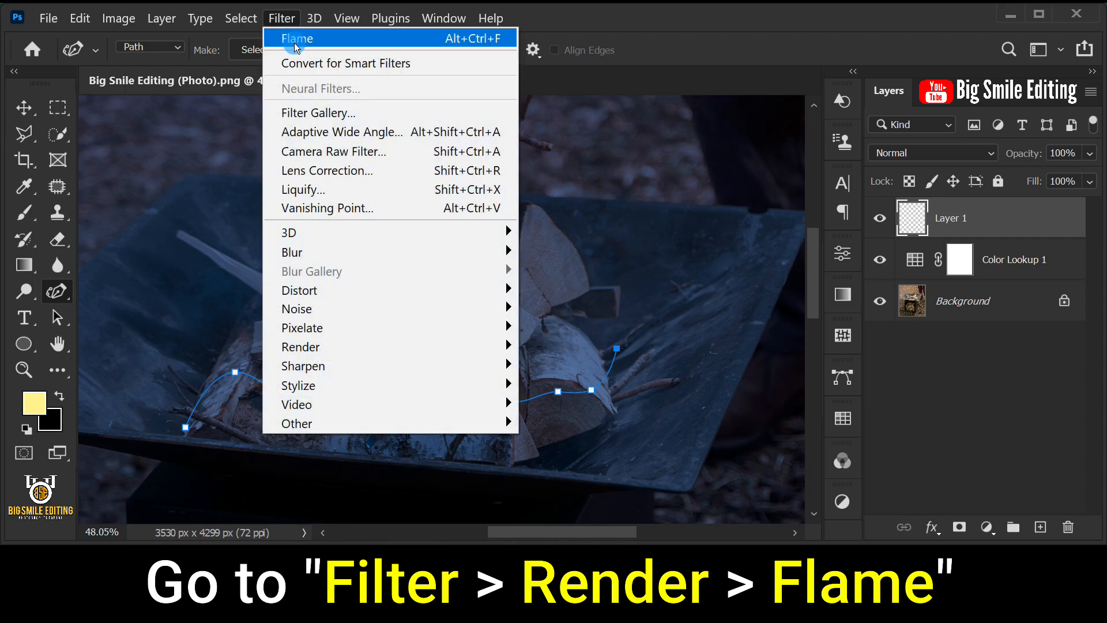
pyautogui.moveTo(309, 346)
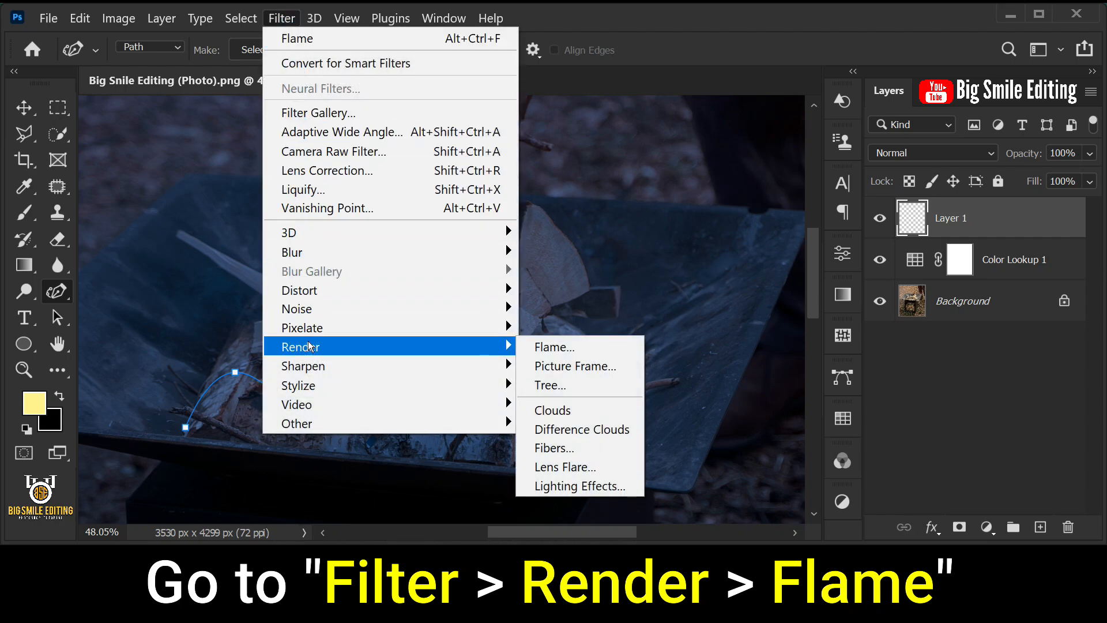
pyautogui.click(612, 351)
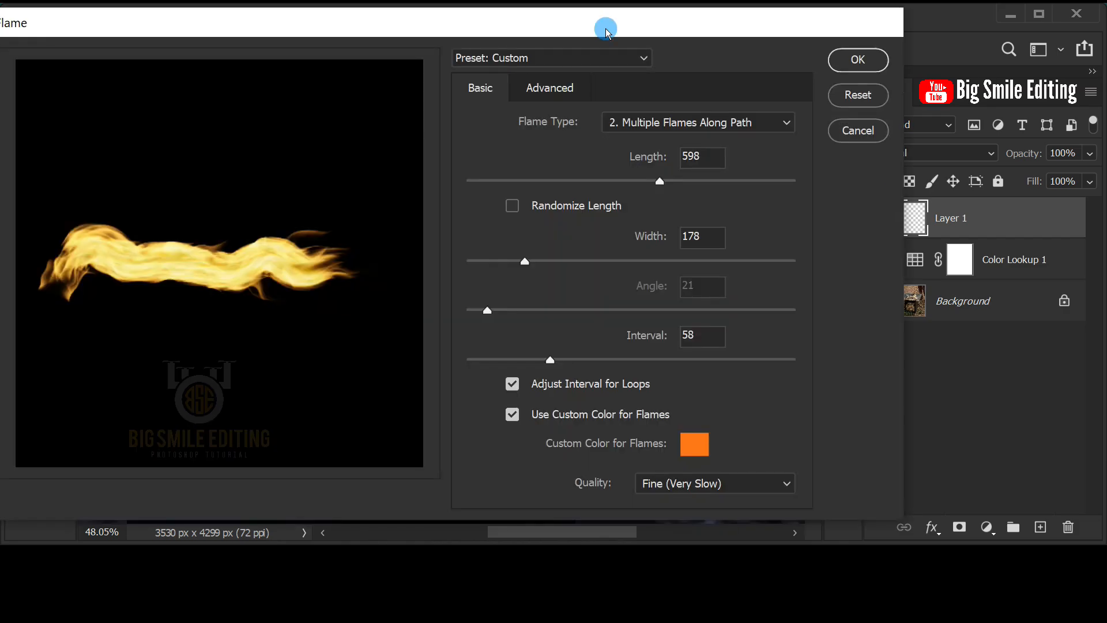
pyautogui.click(780, 122)
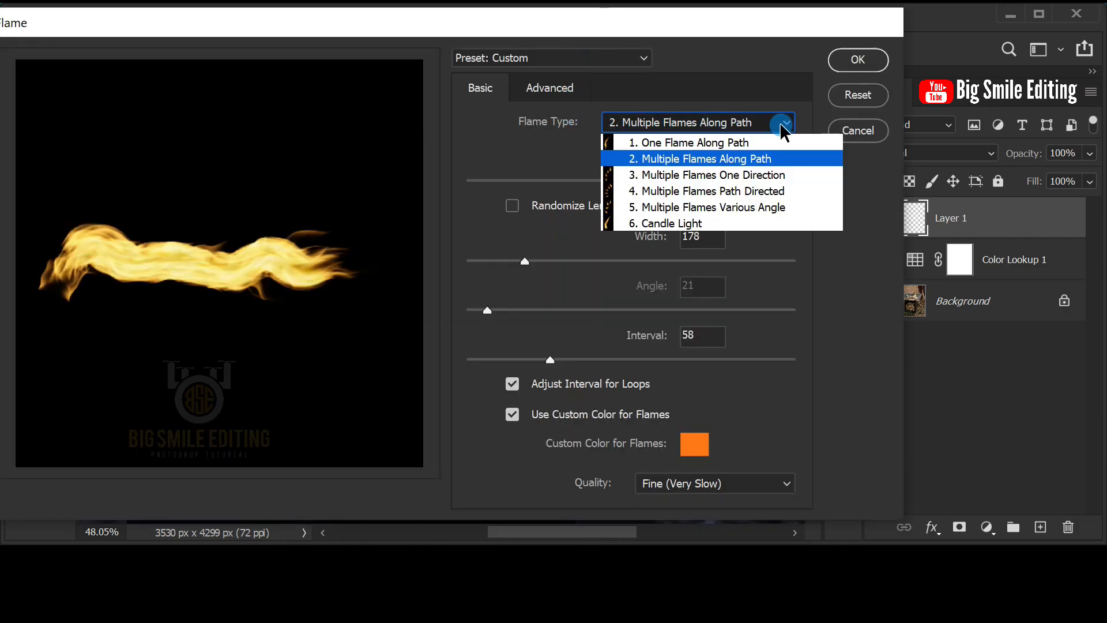
pyautogui.click(791, 205)
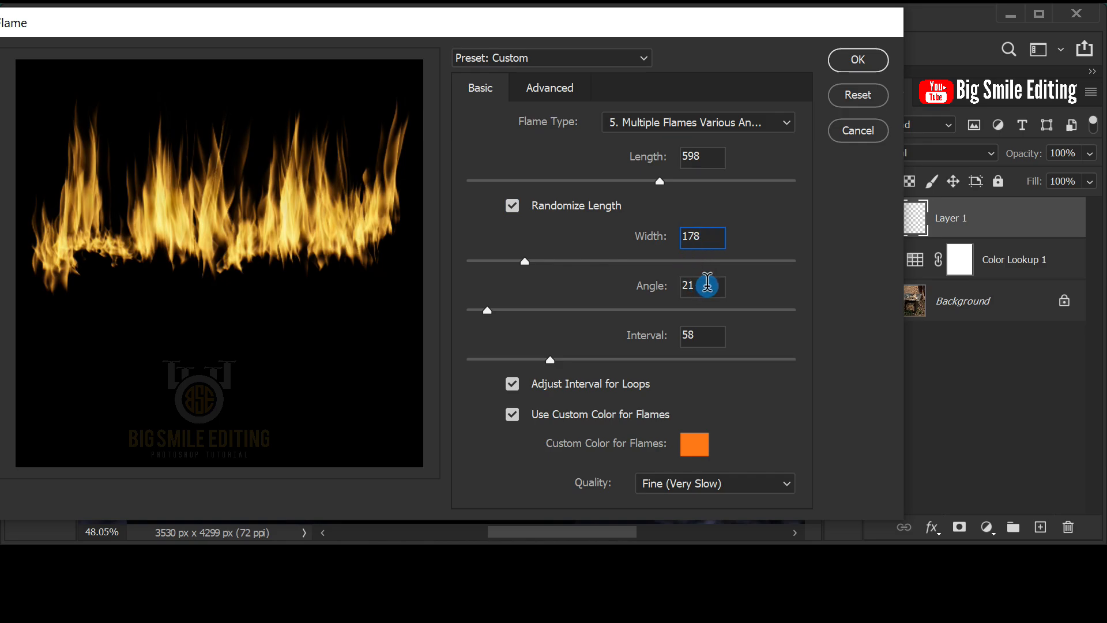
pyautogui.click(712, 334)
pyautogui.click(687, 484)
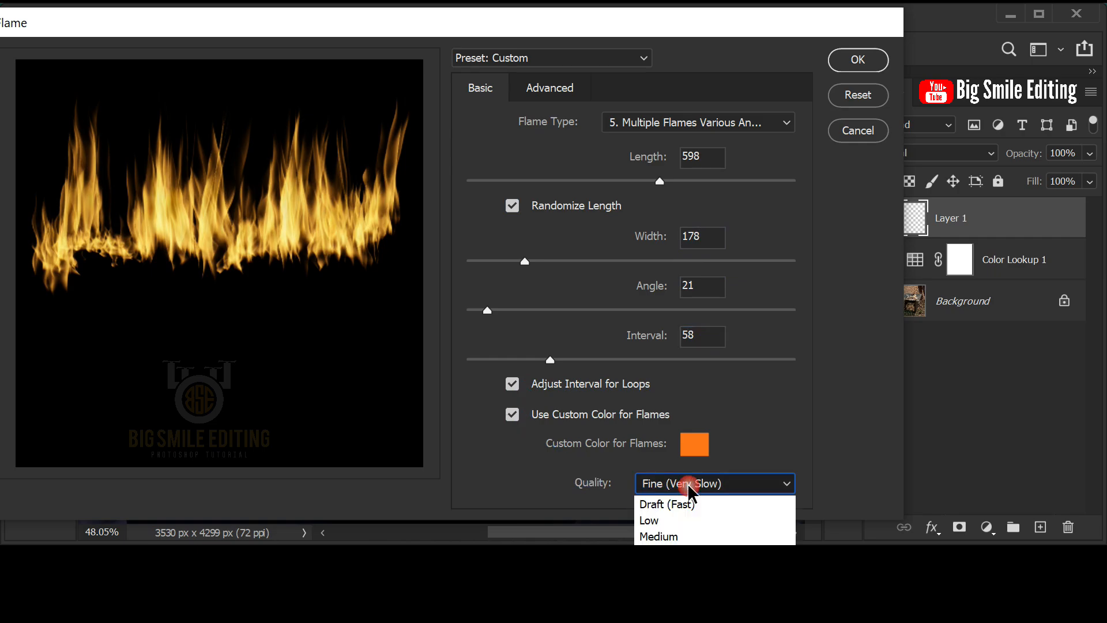
pyautogui.click(692, 568)
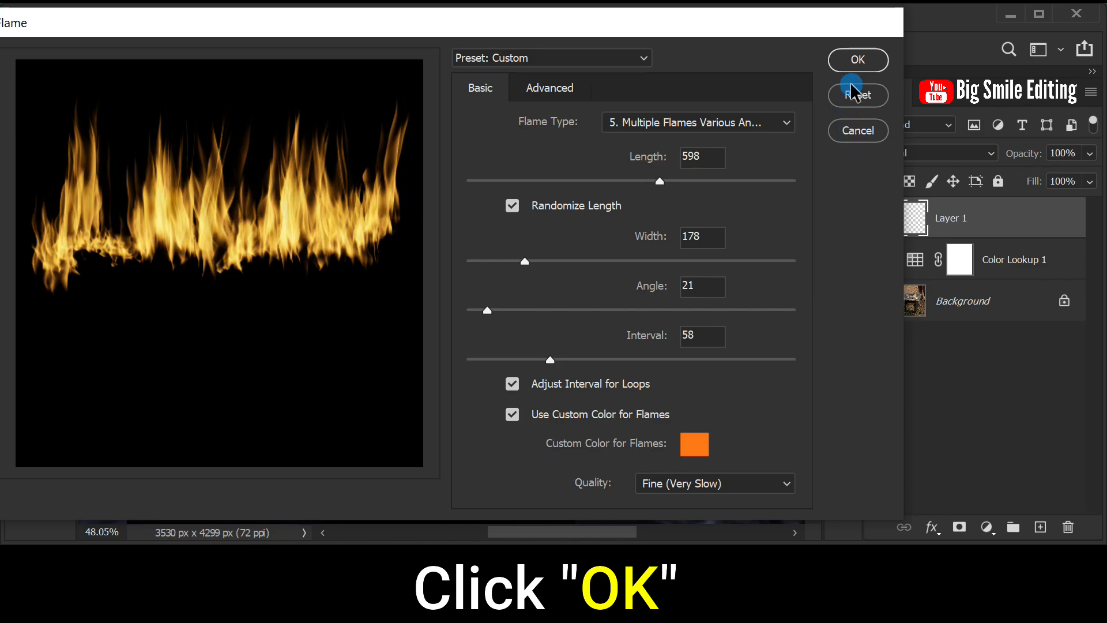
pyautogui.click(854, 61)
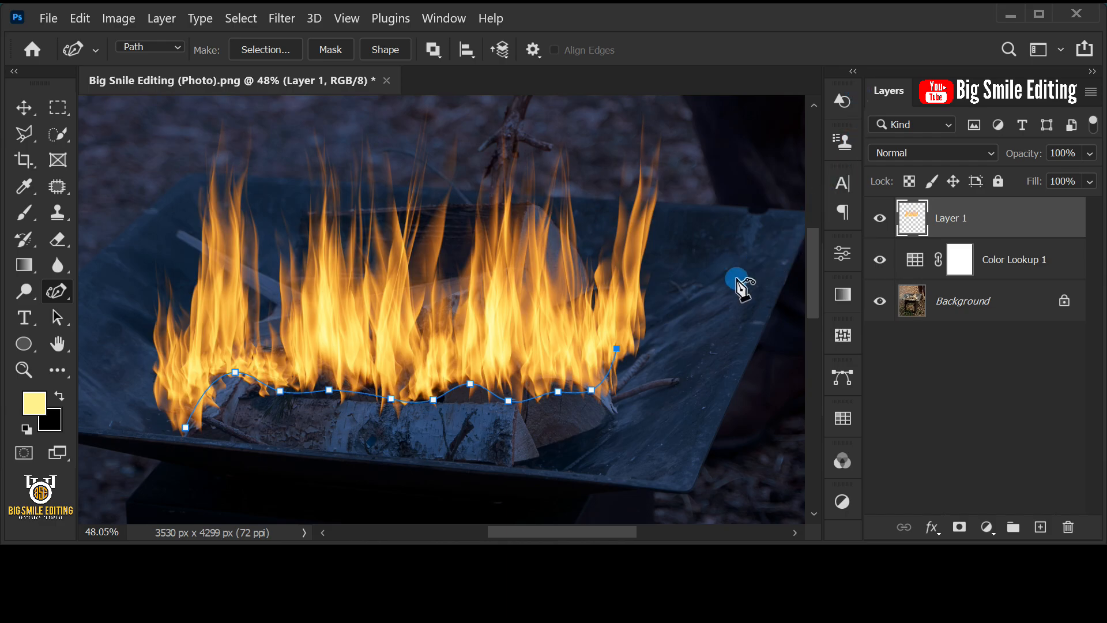
pyautogui.rightClick(501, 312)
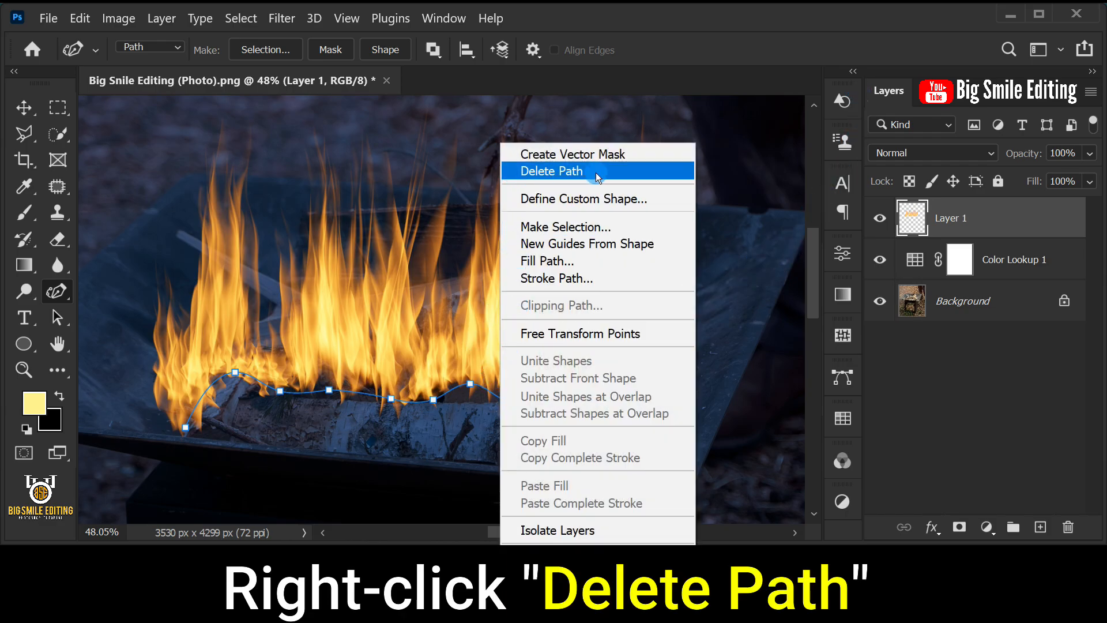
pyautogui.click(667, 172)
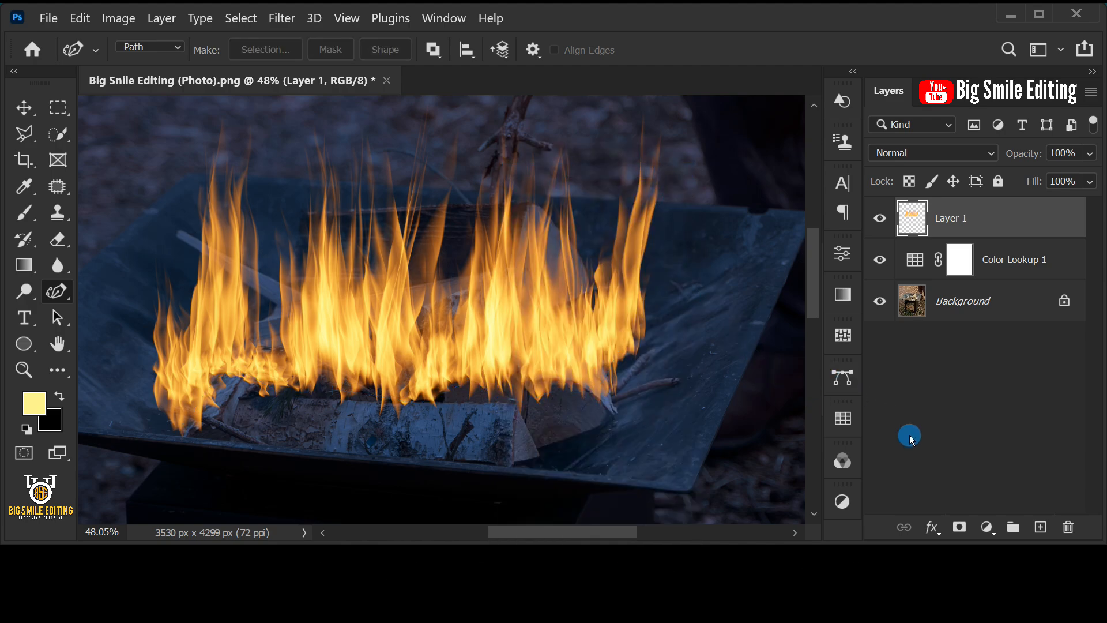
# Add a Drop Shadow effect to the flame layer with the Multiply blend mode and black (000000) as its color.
pyautogui.click(931, 527)
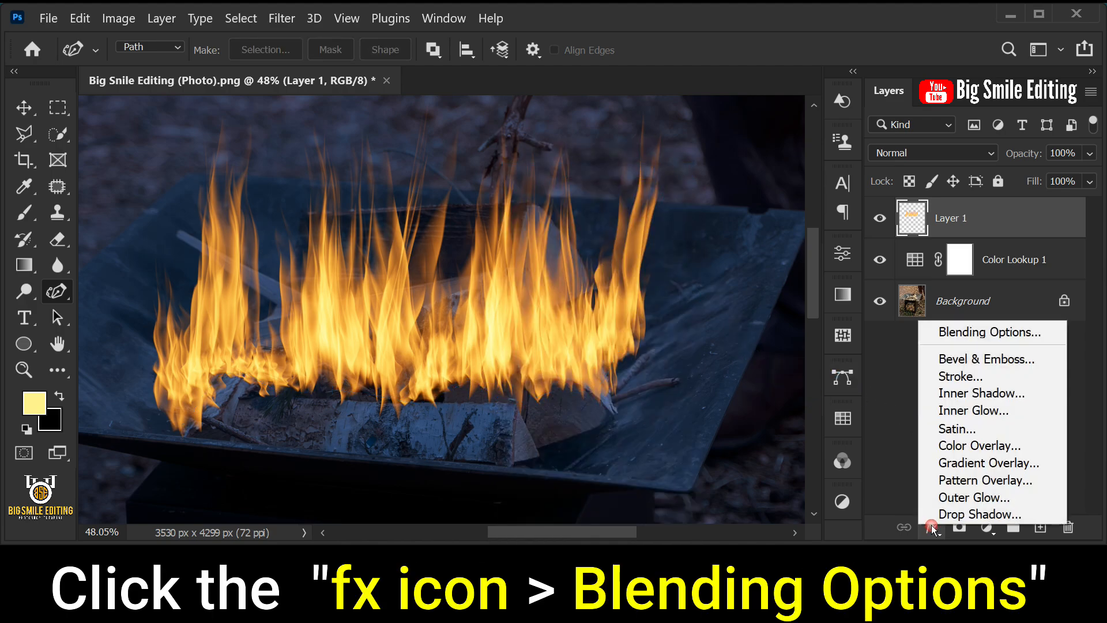
pyautogui.click(963, 333)
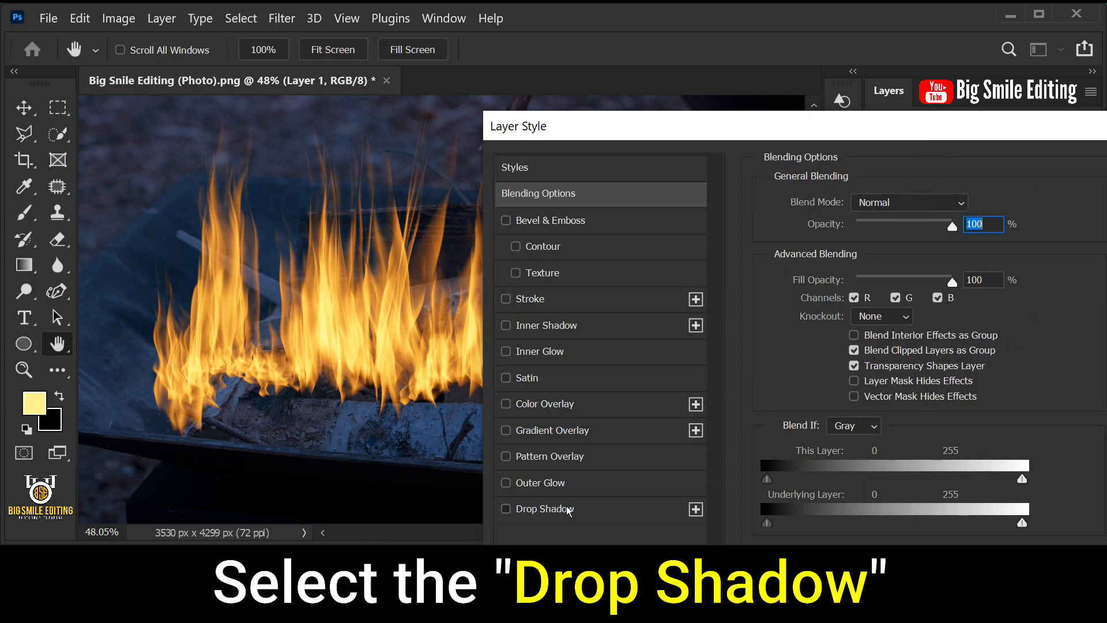
pyautogui.click(568, 510)
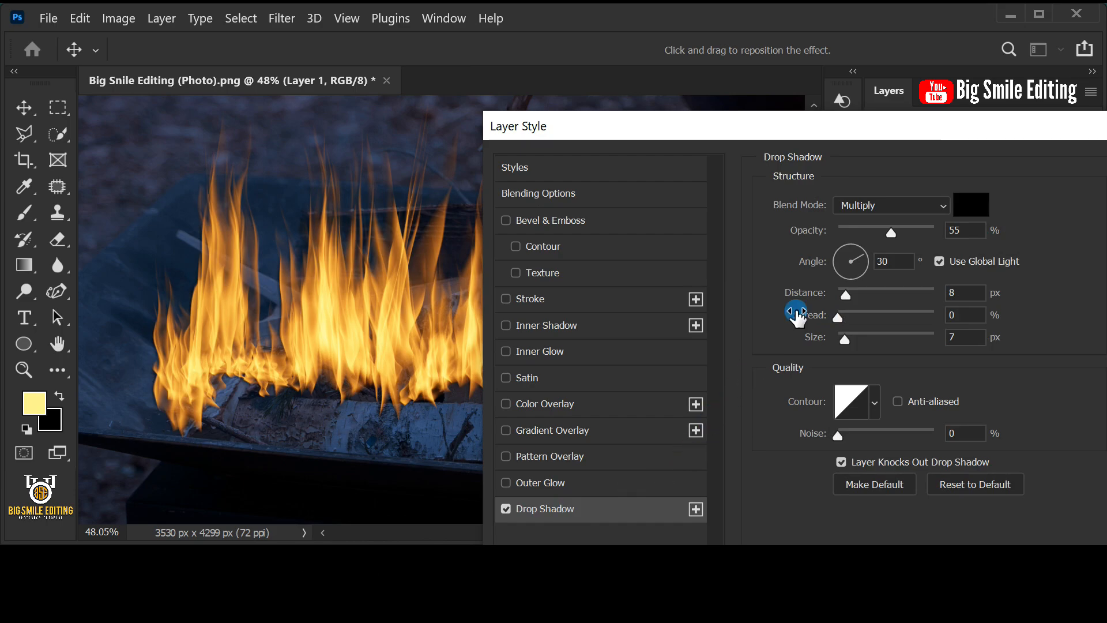
pyautogui.click(885, 205)
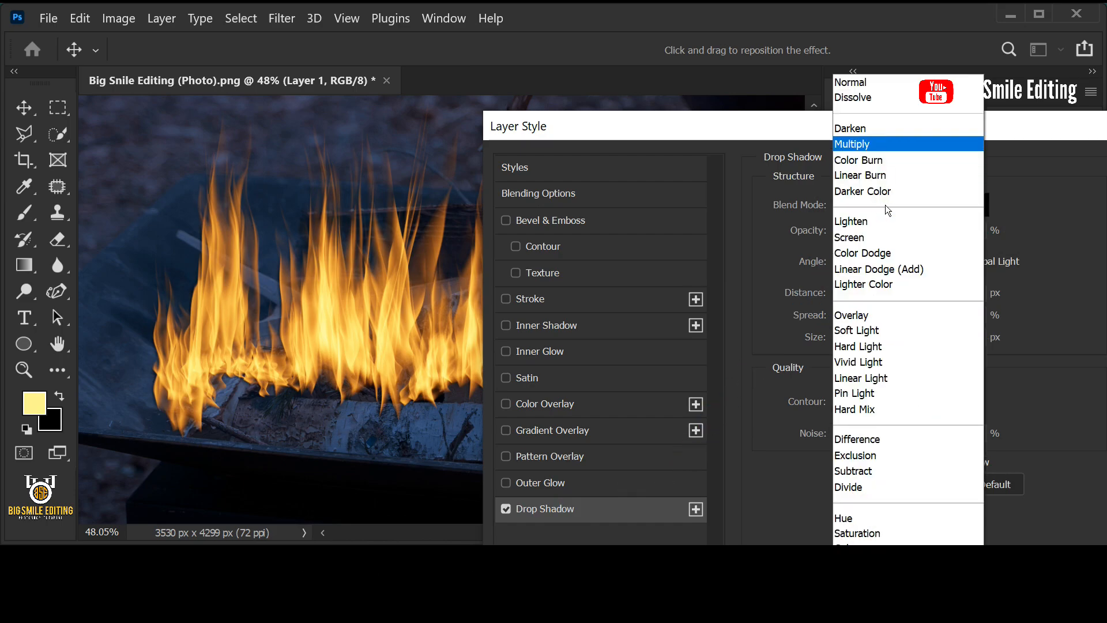
pyautogui.click(870, 143)
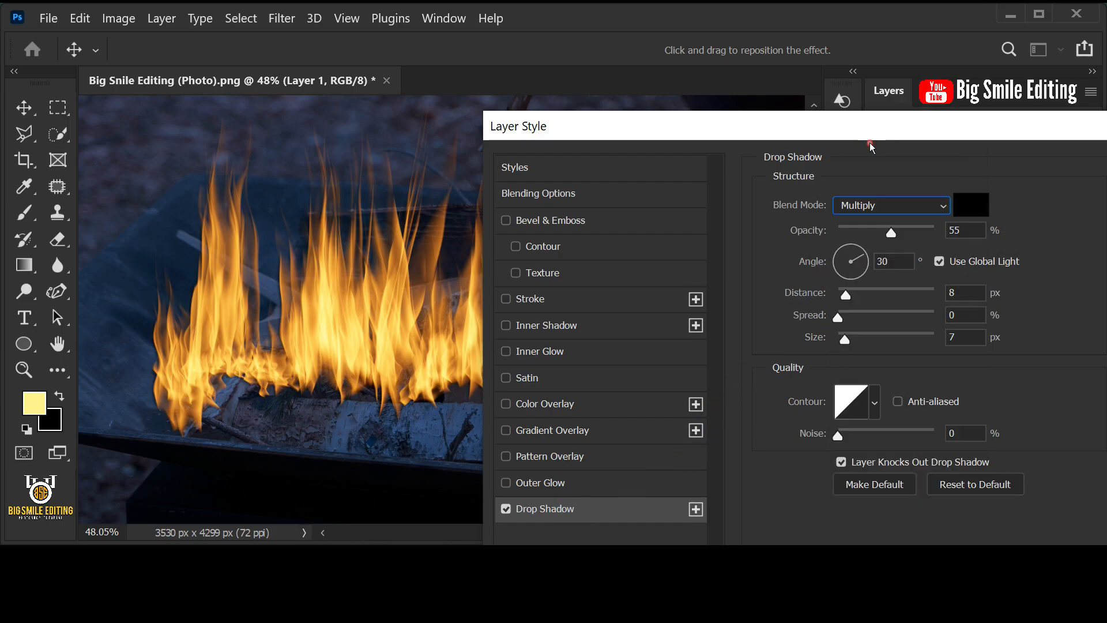
pyautogui.click(971, 205)
pyautogui.moveTo(673, 352); pyautogui.dragTo(535, 456)
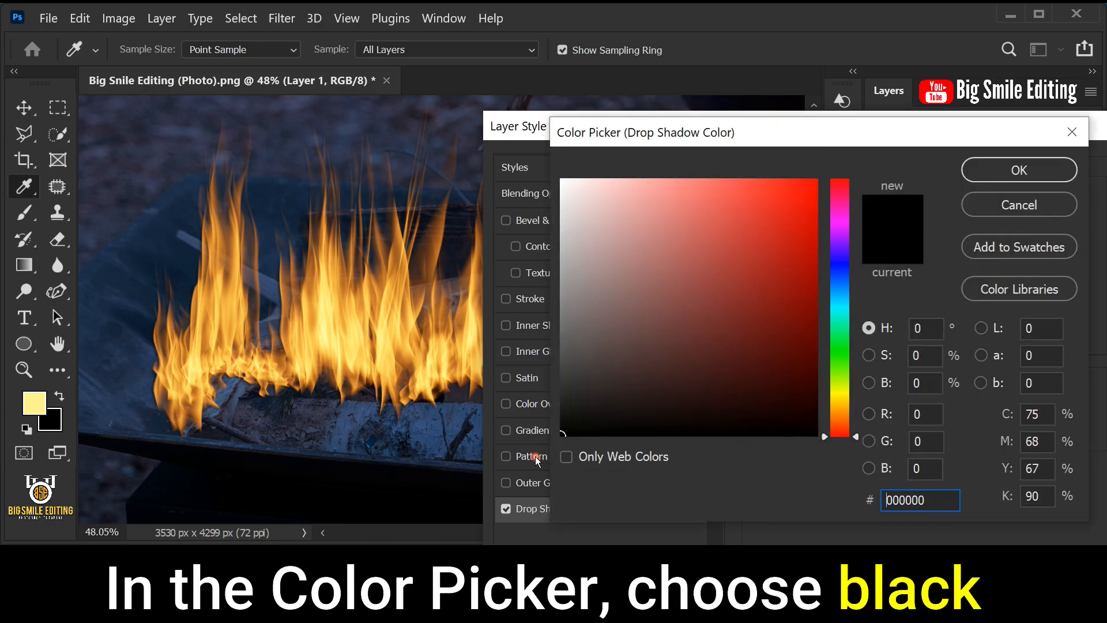
pyautogui.click(998, 173)
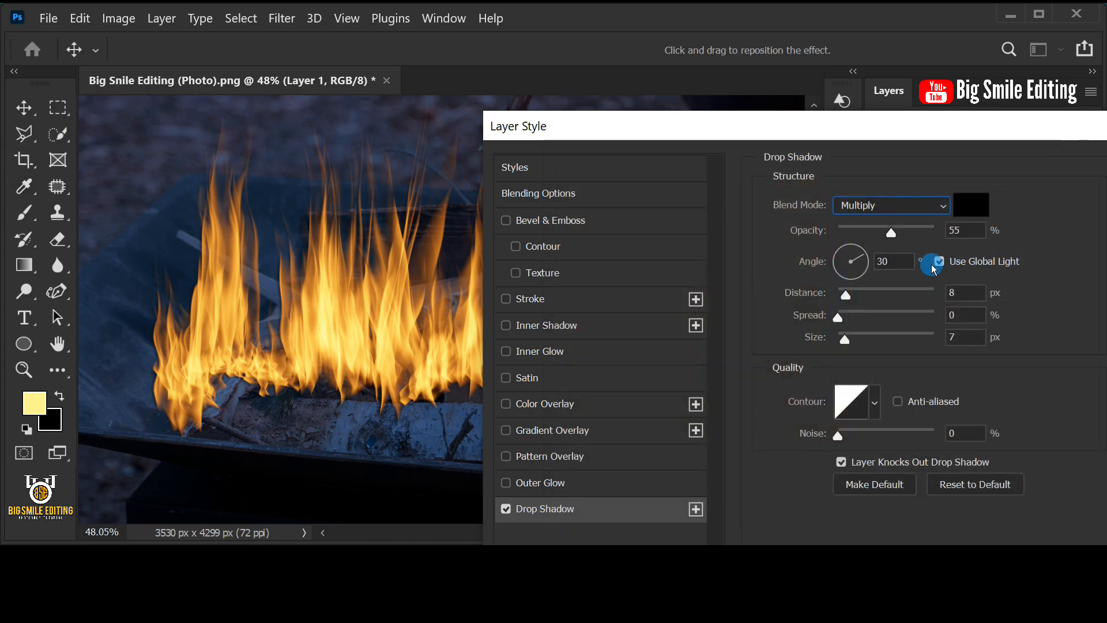
# Set the drop shadow to 55% opacity, 130° angle, 8 px distance, 0% spread and 7 px size, and apply the layer style.
pyautogui.click(976, 232)
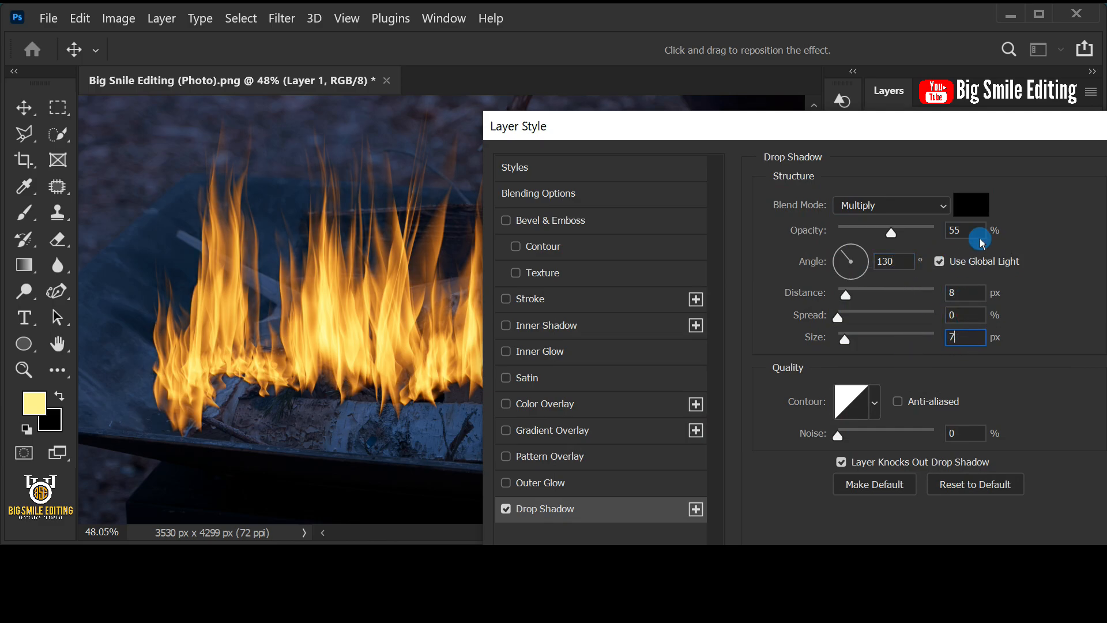
pyautogui.moveTo(1053, 128); pyautogui.dragTo(590, 118)
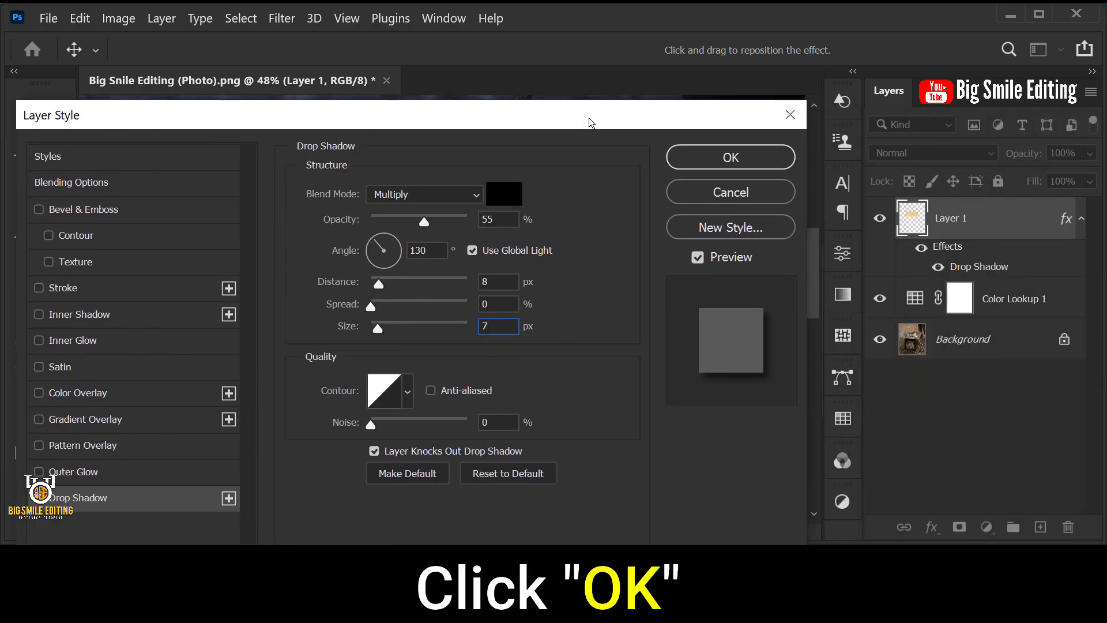
pyautogui.click(690, 155)
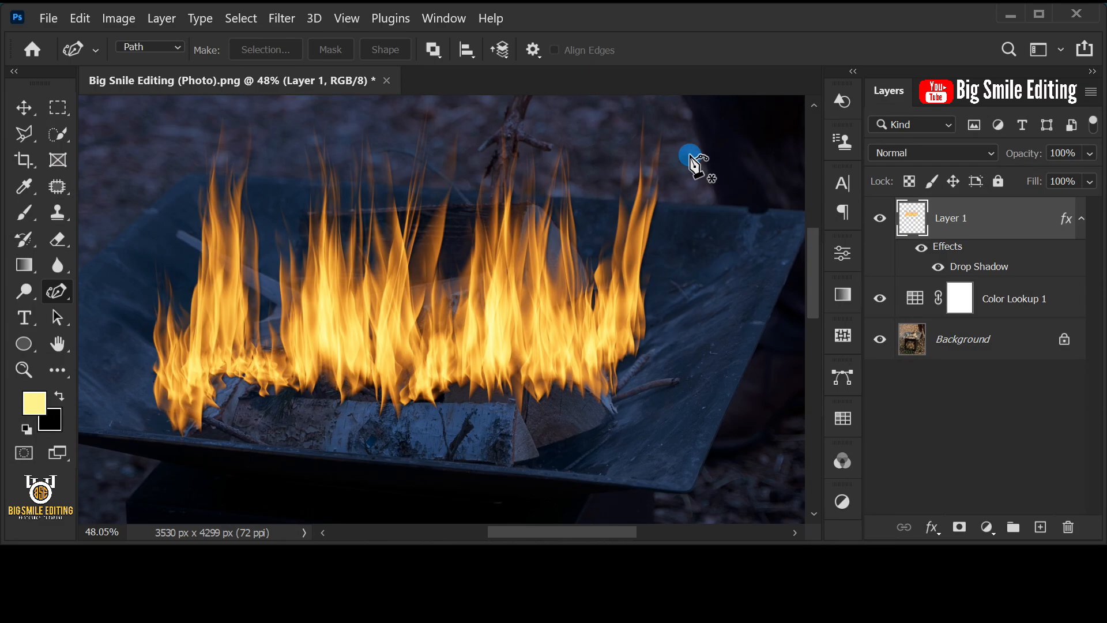
# Add a new layer above Color Lookup 1 and set its blending options to Color Dodge with Transparency Shapes Layer turned off.
pyautogui.click(1047, 303)
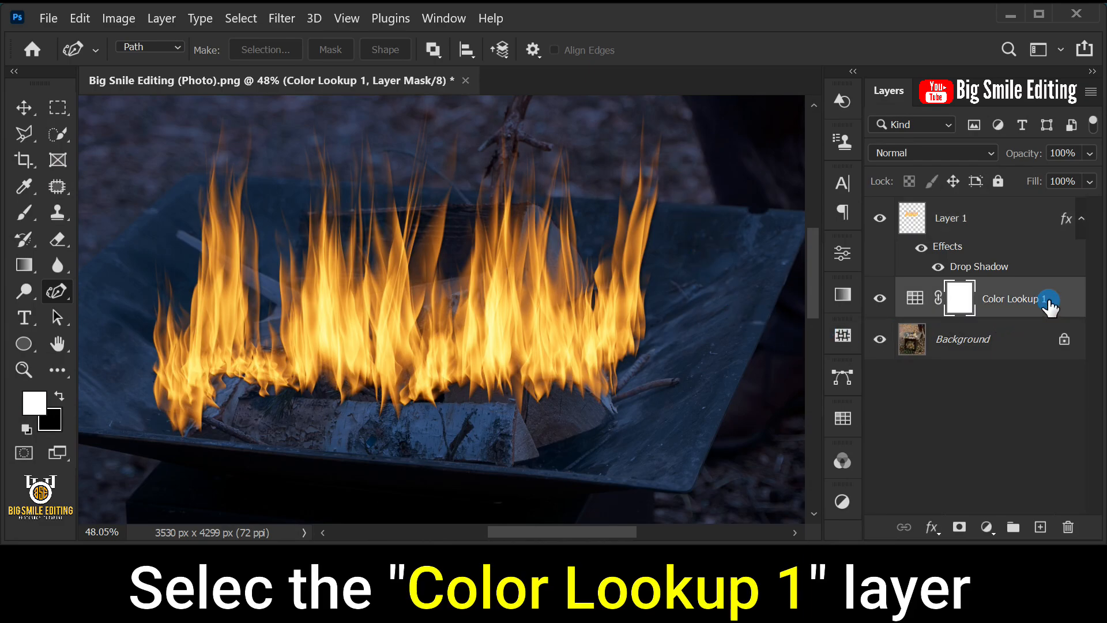
pyautogui.click(1040, 527)
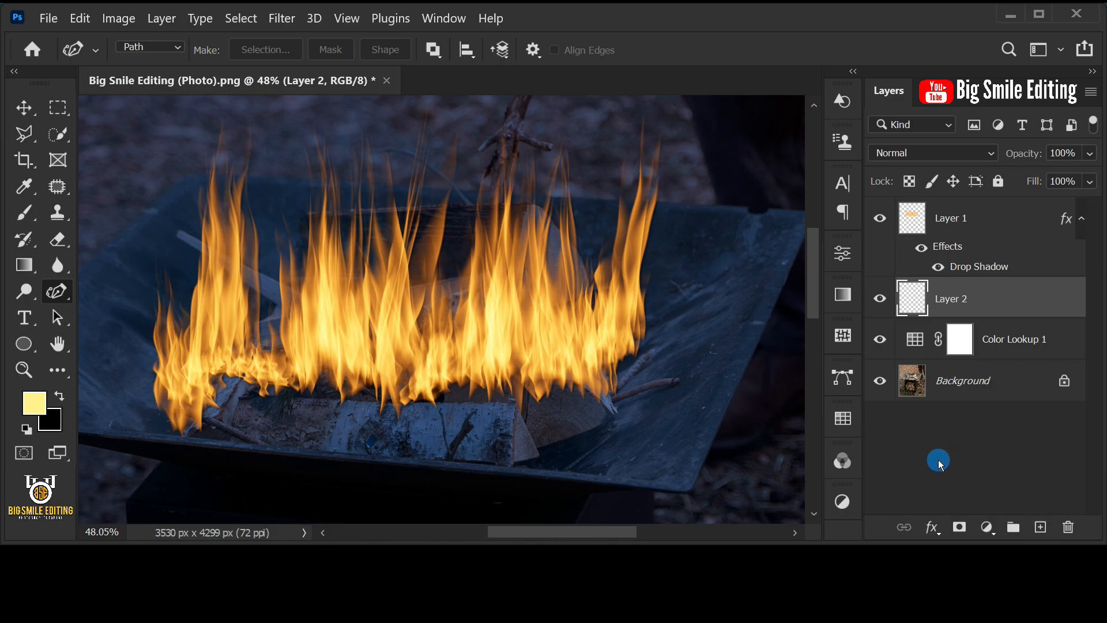
pyautogui.click(932, 526)
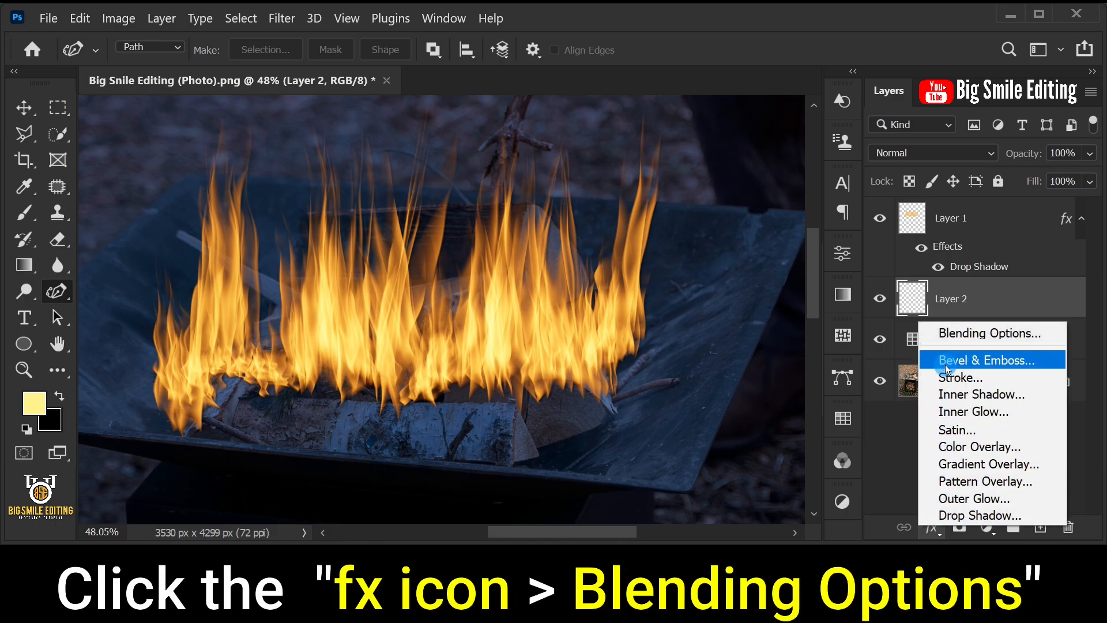
pyautogui.click(957, 332)
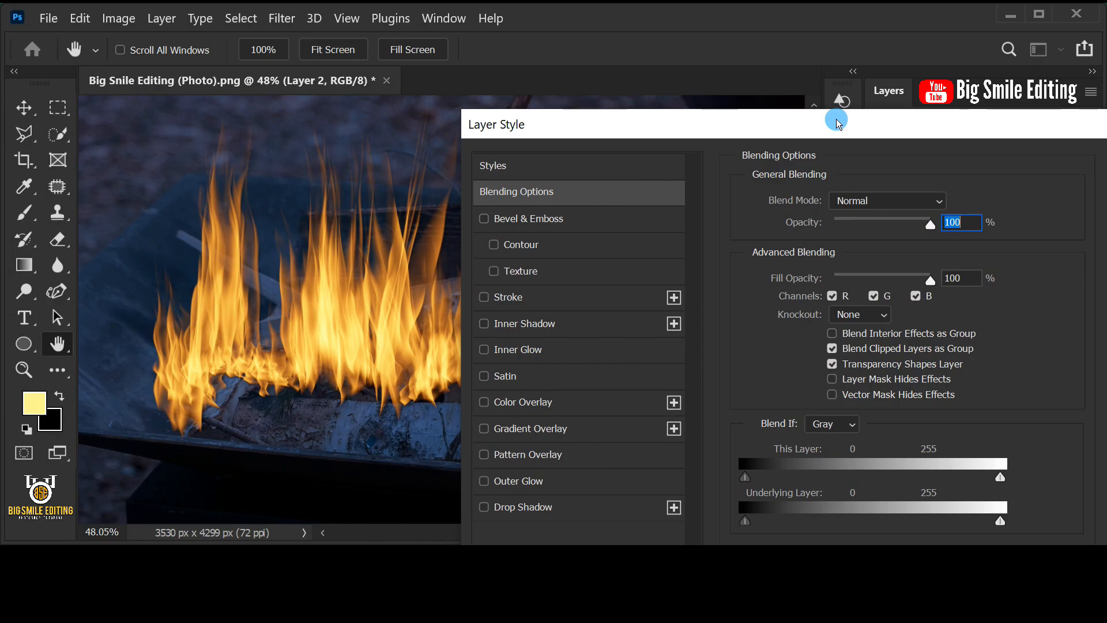
pyautogui.click(906, 201)
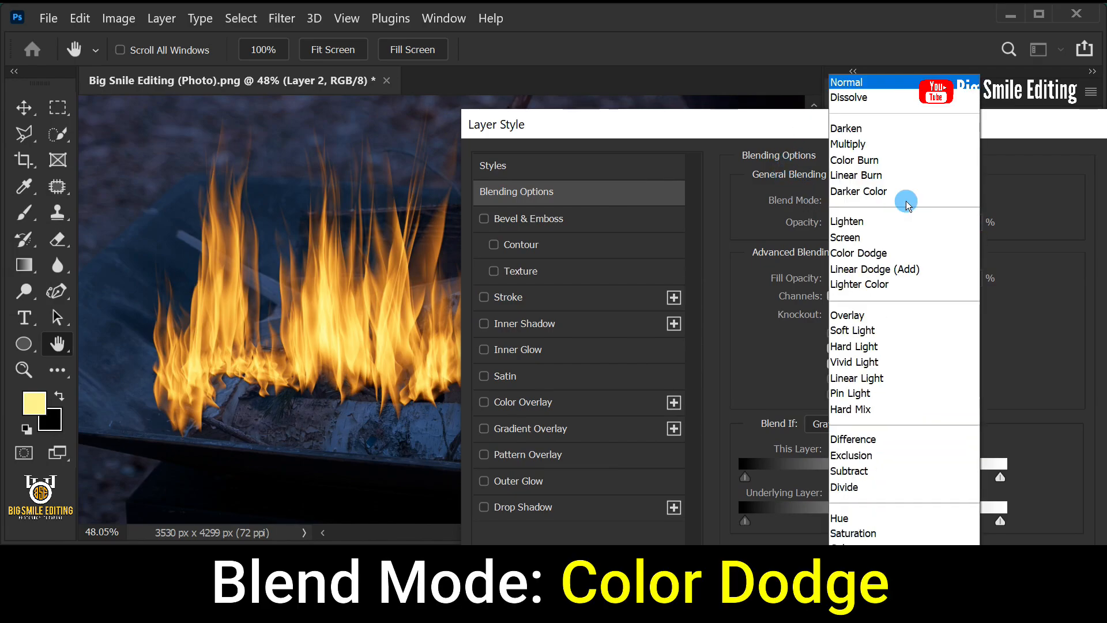
pyautogui.click(935, 253)
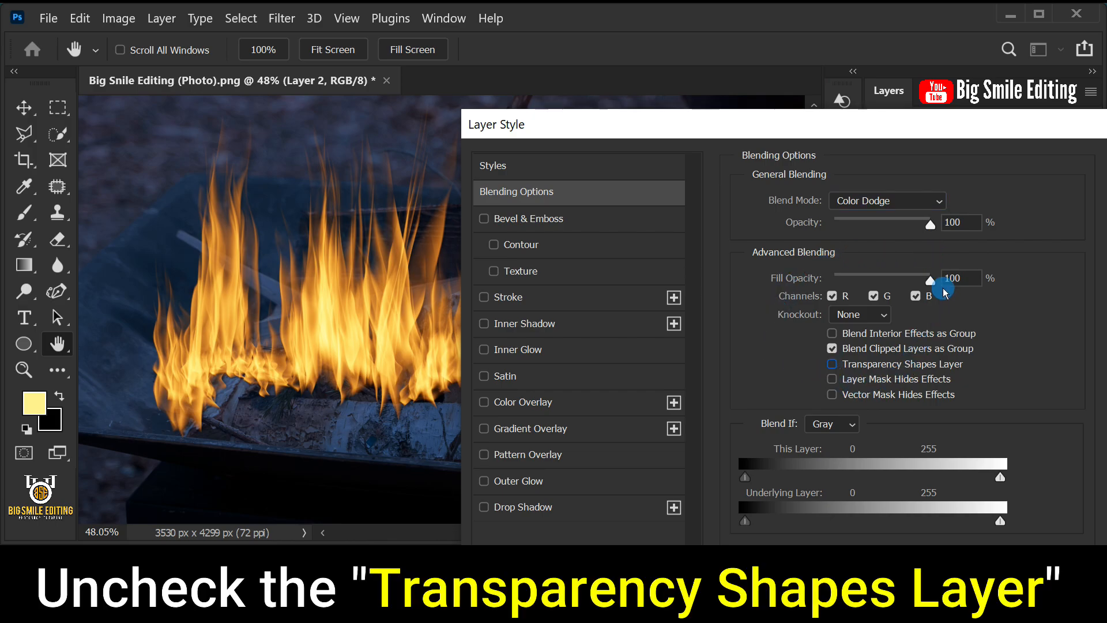
pyautogui.moveTo(1020, 125); pyautogui.dragTo(662, 129)
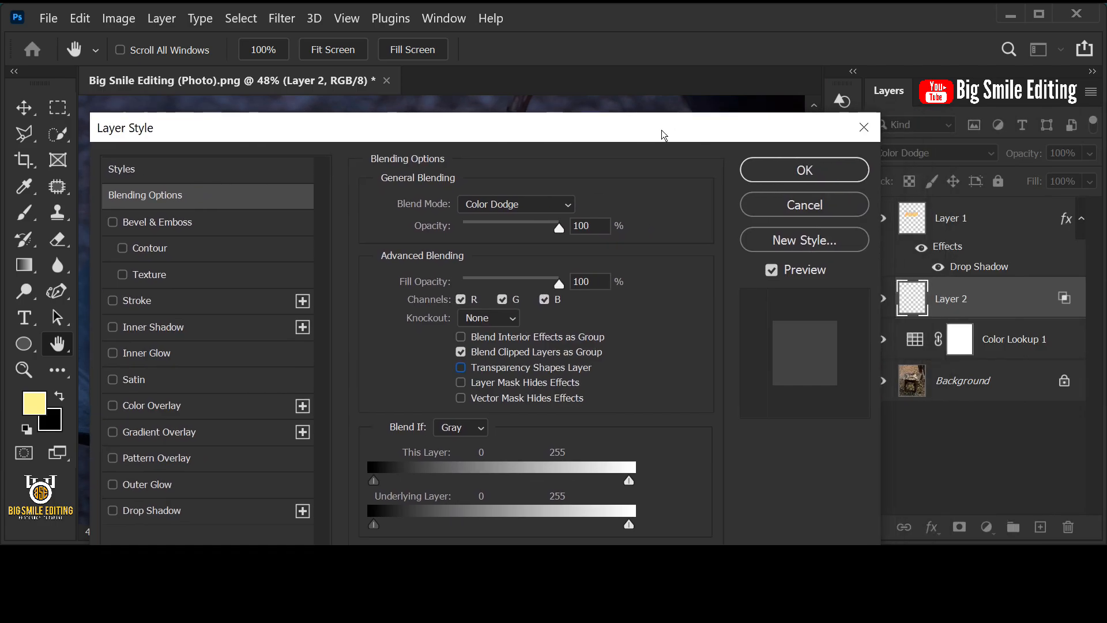
pyautogui.click(768, 172)
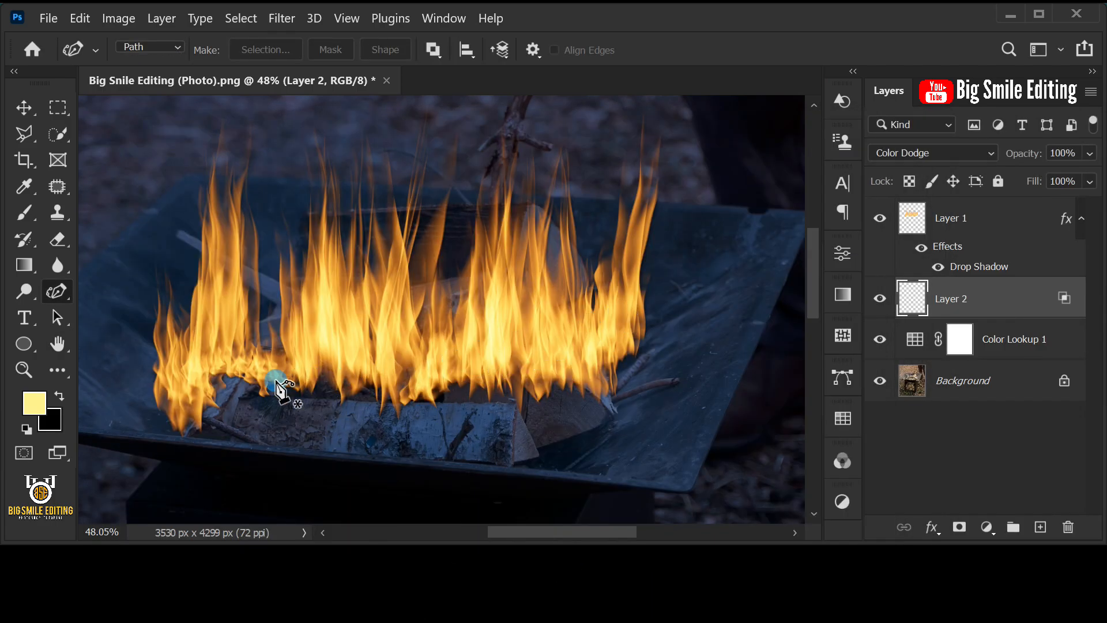
# Set the foreground color to pale yellow fef591.
pyautogui.click(34, 402)
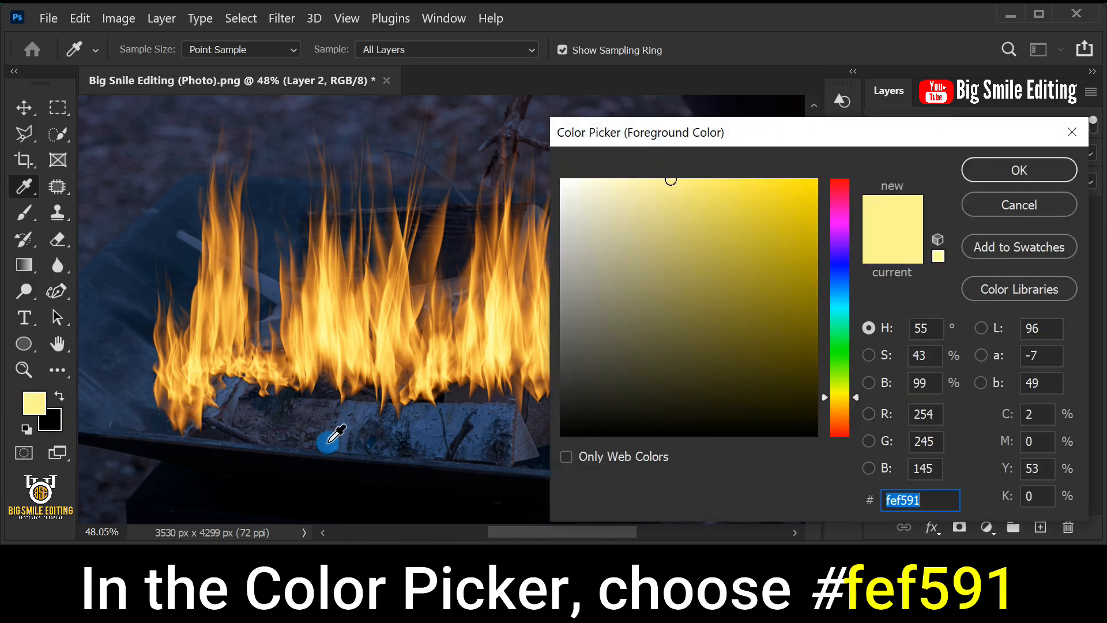
pyautogui.click(931, 499)
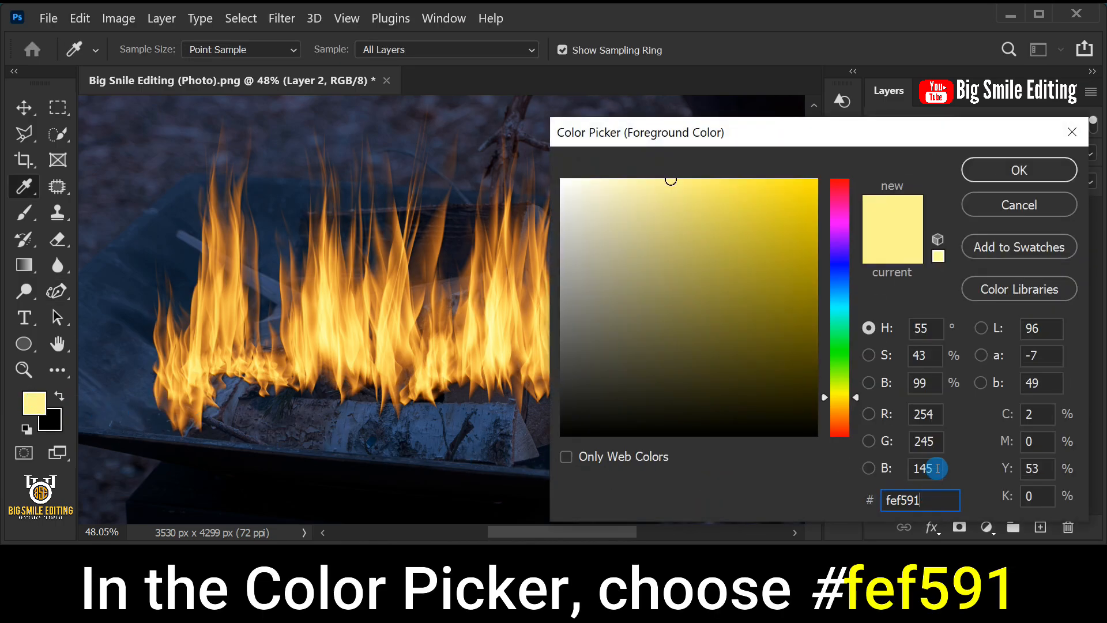
pyautogui.click(999, 175)
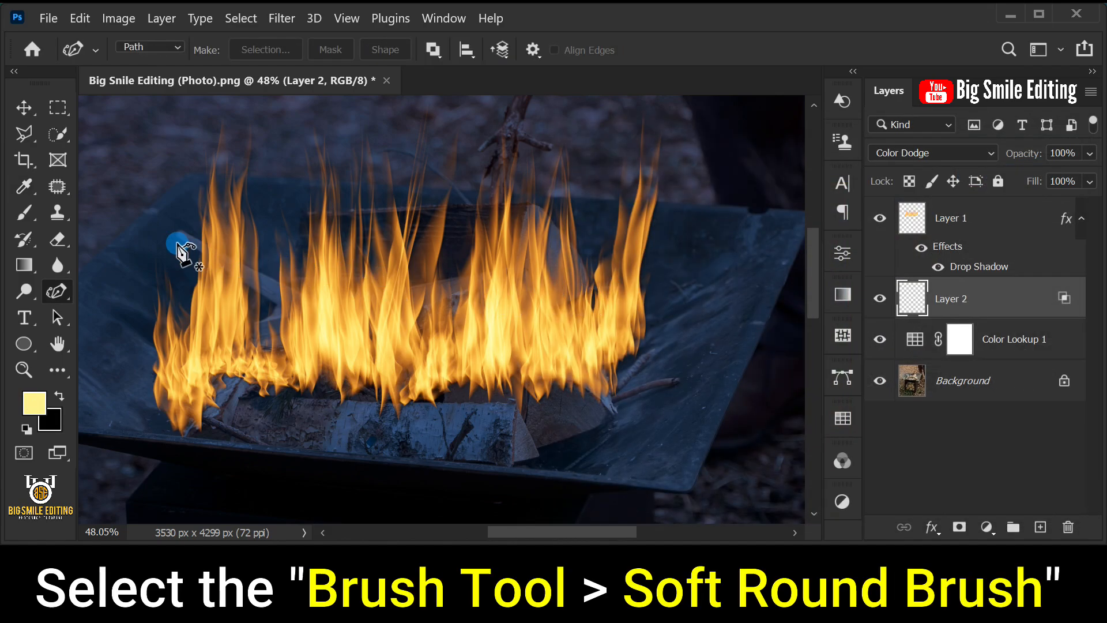
# Paint a glow over the upper firewood stored below the bowl with a 300 px soft round Brush at 40% opacity and 100% flow.
pyautogui.click(24, 213)
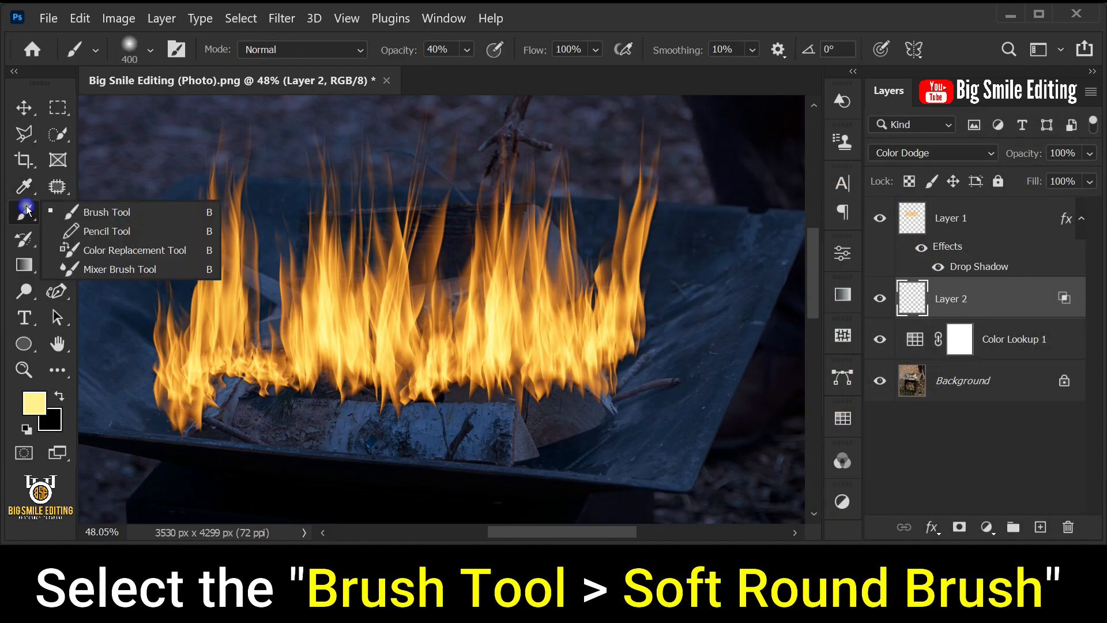
pyautogui.click(106, 212)
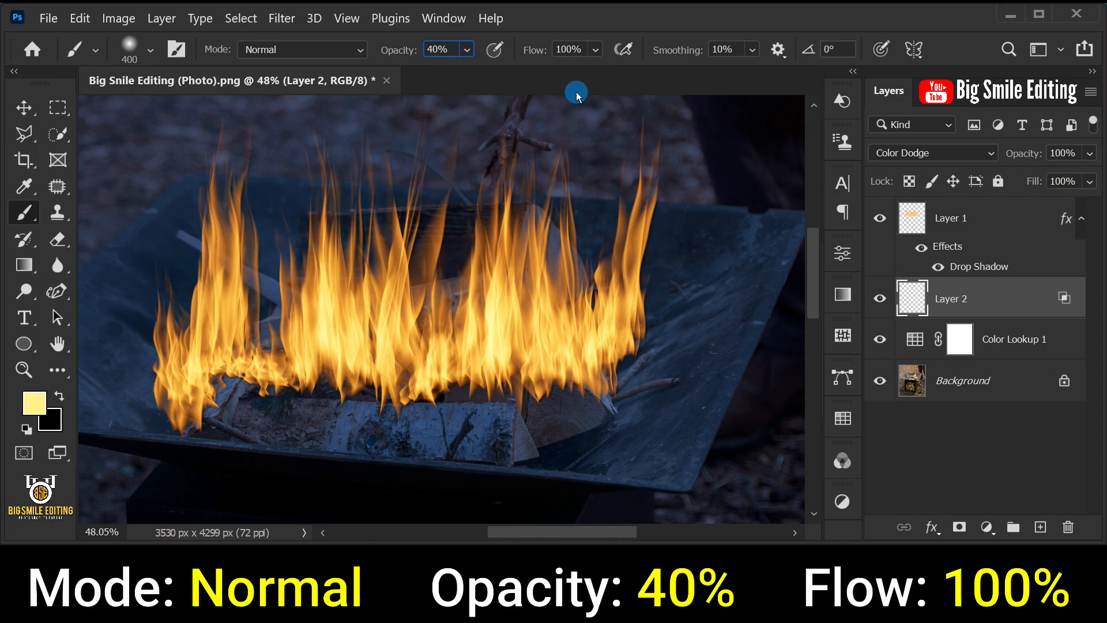
pyautogui.click(596, 51)
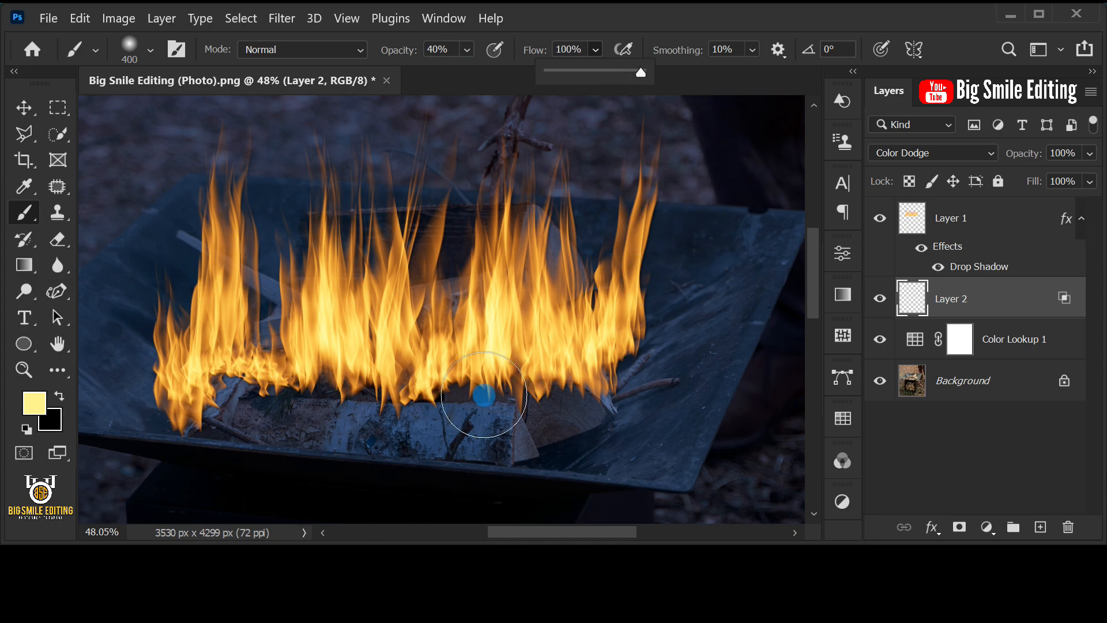
pyautogui.moveTo(331, 407); pyautogui.dragTo(354, 127)
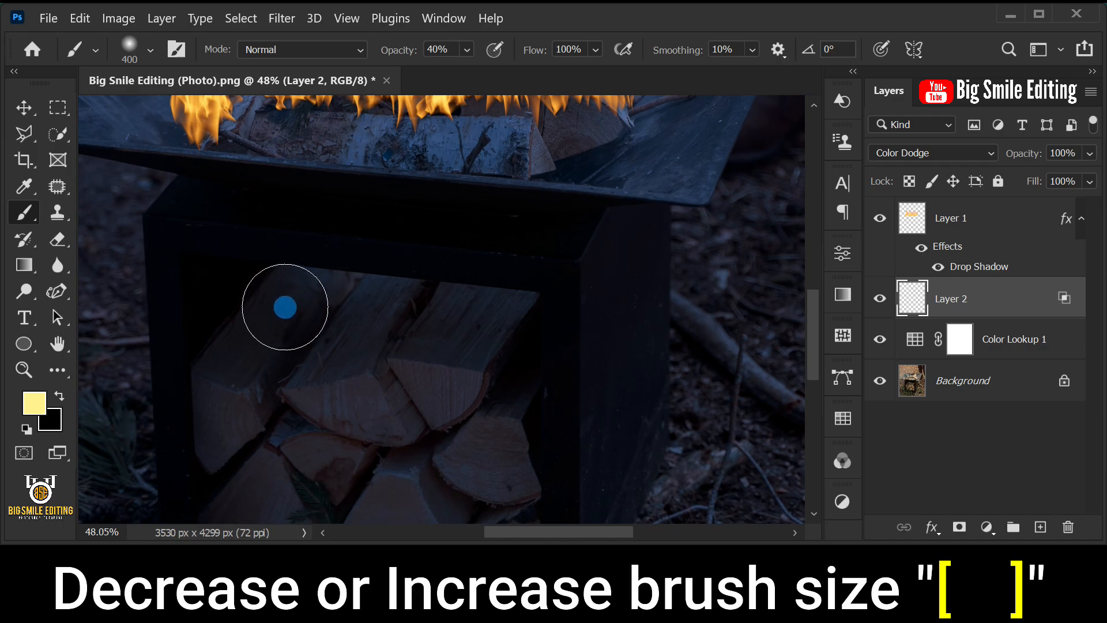
pyautogui.press('[')
pyautogui.press(']')
pyautogui.press('[')
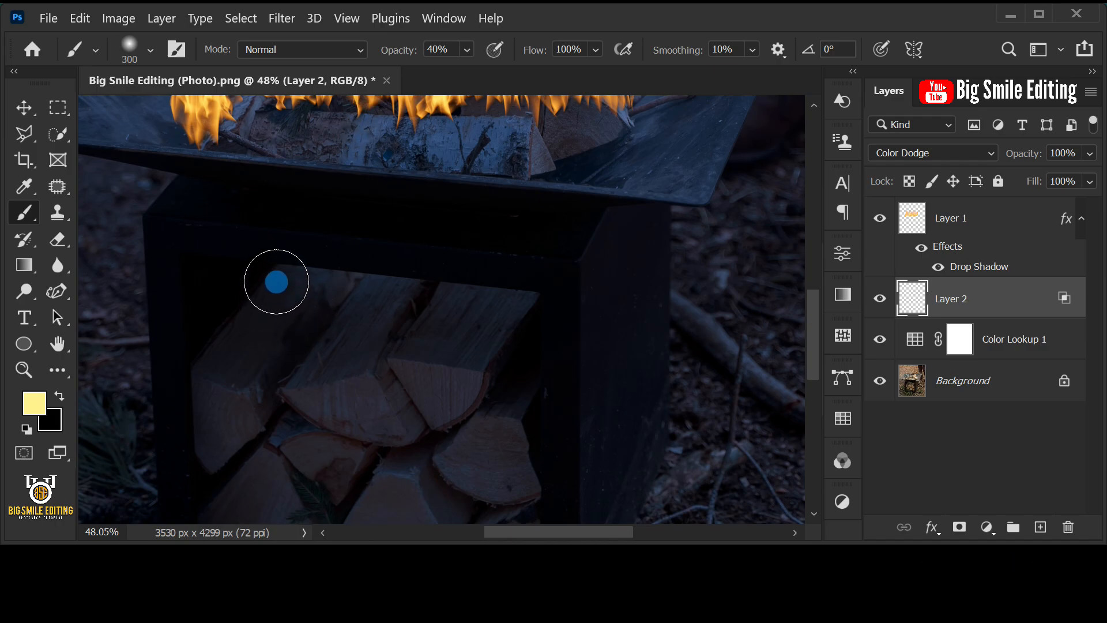
pyautogui.moveTo(277, 279)
pyautogui.mouseDown()
pyautogui.moveTo(543, 292)
pyautogui.moveTo(246, 297)
pyautogui.moveTo(500, 302)
pyautogui.moveTo(242, 331)
pyautogui.moveTo(468, 316)
pyautogui.moveTo(306, 284)
pyautogui.moveTo(505, 286)
pyautogui.moveTo(258, 285)
pyautogui.moveTo(375, 292)
pyautogui.moveTo(265, 289)
pyautogui.moveTo(249, 301)
pyautogui.moveTo(503, 298)
pyautogui.moveTo(280, 291)
pyautogui.moveTo(494, 308)
pyautogui.moveTo(255, 336)
pyautogui.moveTo(355, 289)
pyautogui.moveTo(483, 299)
pyautogui.mouseUp()
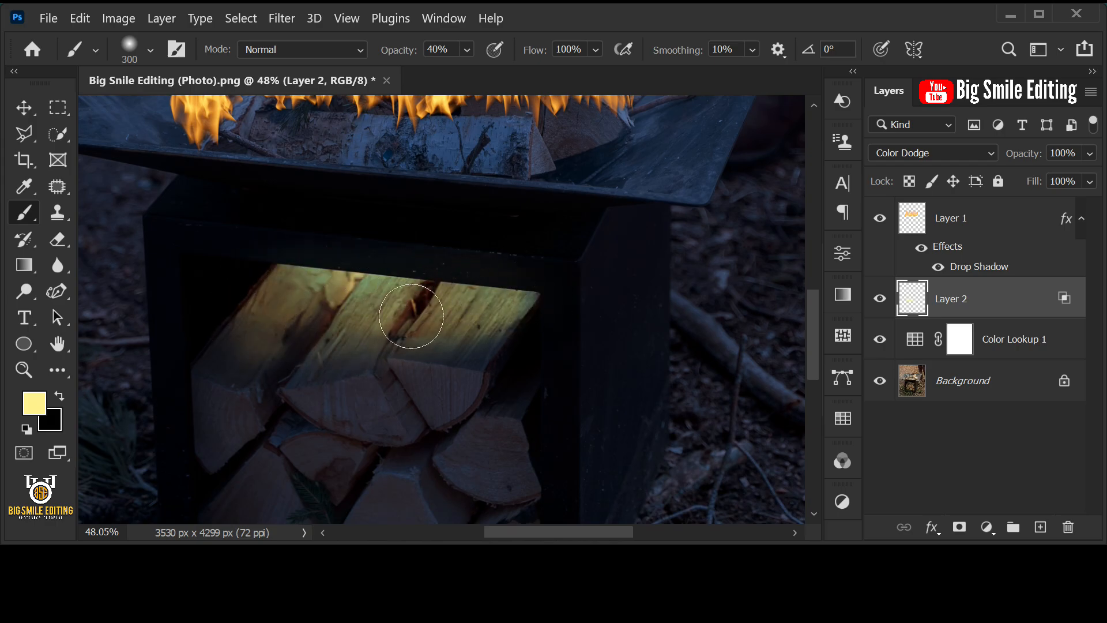
pyautogui.moveTo(411, 316); pyautogui.dragTo(531, 302)
# Paint the glow across the logs beneath the flames in the fire bowl with the brush size reduced to 250 px.
pyautogui.press('space')
pyautogui.moveTo(423, 225)
pyautogui.mouseDown()
pyautogui.moveTo(467, 477)
pyautogui.moveTo(474, 459)
pyautogui.mouseUp()
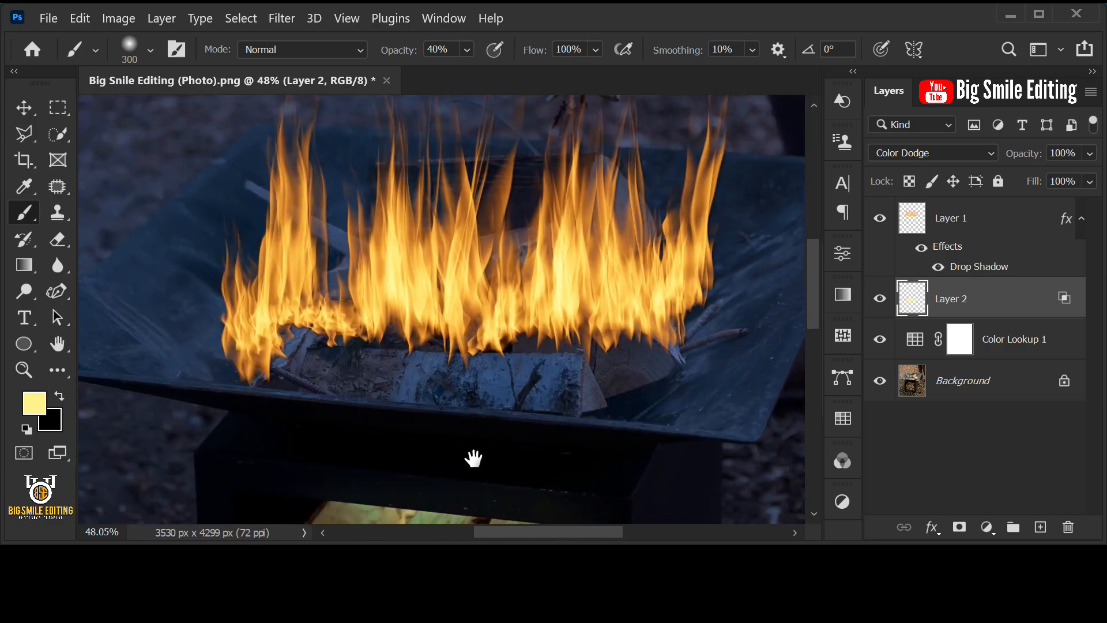
pyautogui.press('[')
pyautogui.moveTo(287, 354)
pyautogui.mouseDown()
pyautogui.moveTo(582, 346)
pyautogui.moveTo(323, 380)
pyautogui.moveTo(692, 358)
pyautogui.moveTo(645, 335)
pyautogui.moveTo(271, 363)
pyautogui.moveTo(663, 329)
pyautogui.moveTo(473, 392)
pyautogui.moveTo(294, 367)
pyautogui.mouseUp()
pyautogui.moveTo(652, 368)
pyautogui.mouseDown()
pyautogui.moveTo(564, 396)
pyautogui.moveTo(263, 370)
pyautogui.moveTo(424, 332)
pyautogui.moveTo(612, 321)
pyautogui.moveTo(639, 379)
pyautogui.moveTo(458, 385)
pyautogui.moveTo(270, 364)
pyautogui.moveTo(570, 358)
pyautogui.moveTo(676, 301)
pyautogui.moveTo(456, 339)
pyautogui.moveTo(555, 378)
pyautogui.moveTo(296, 365)
pyautogui.mouseUp()
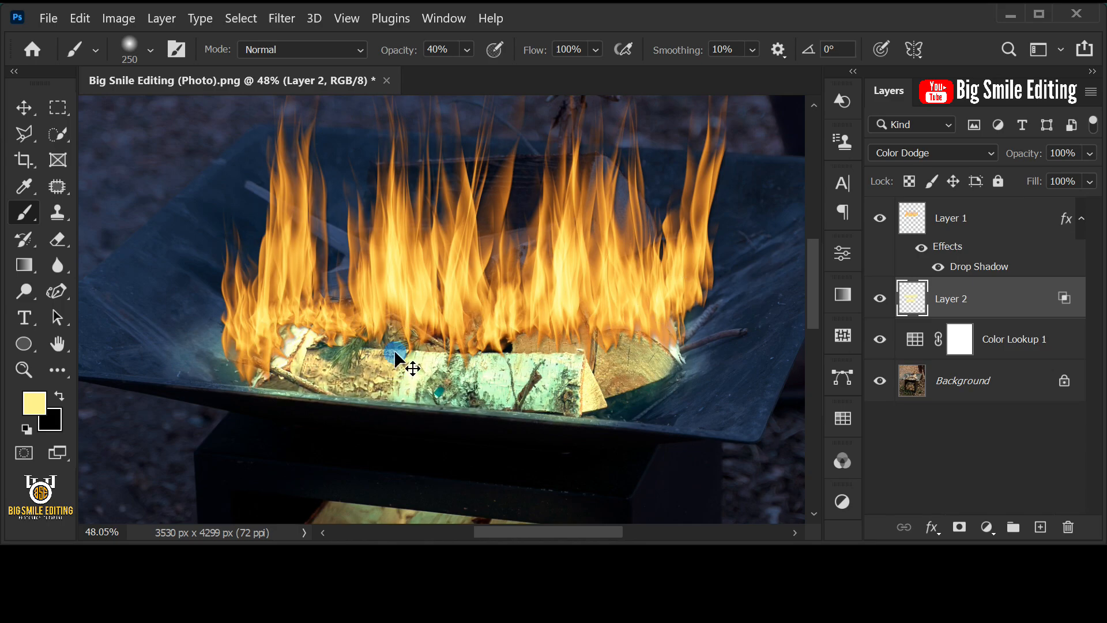
# Compare the whole image with the flame layer and the glow layer each hidden and shown again.
pyautogui.hotkey('ctrl', '0')
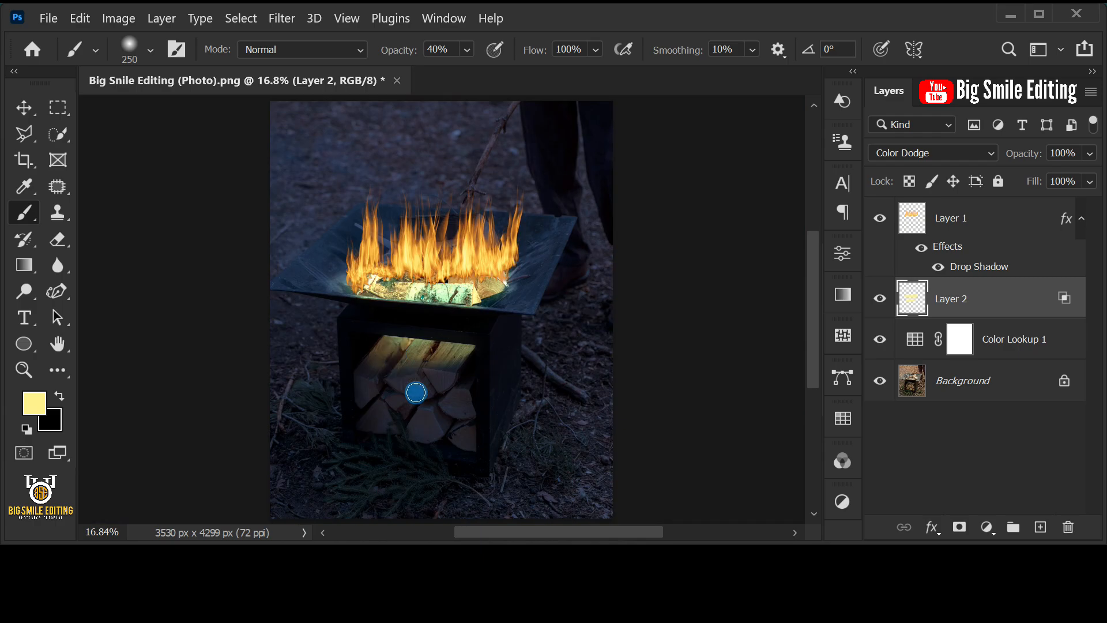
pyautogui.click(880, 221)
pyautogui.click(880, 221)
pyautogui.click(879, 299)
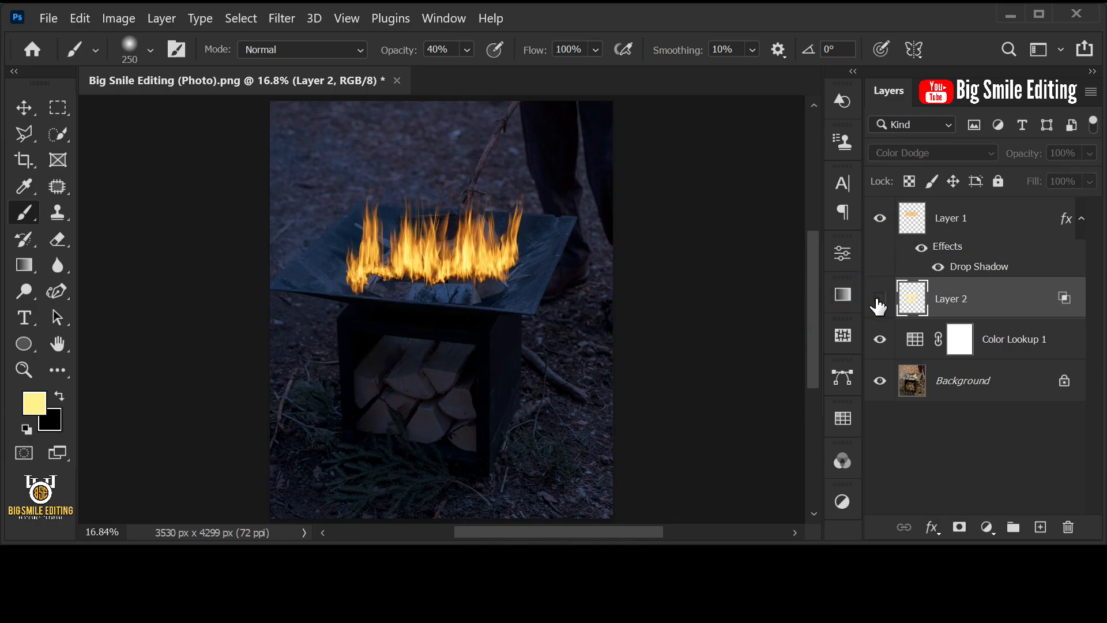
pyautogui.click(878, 300)
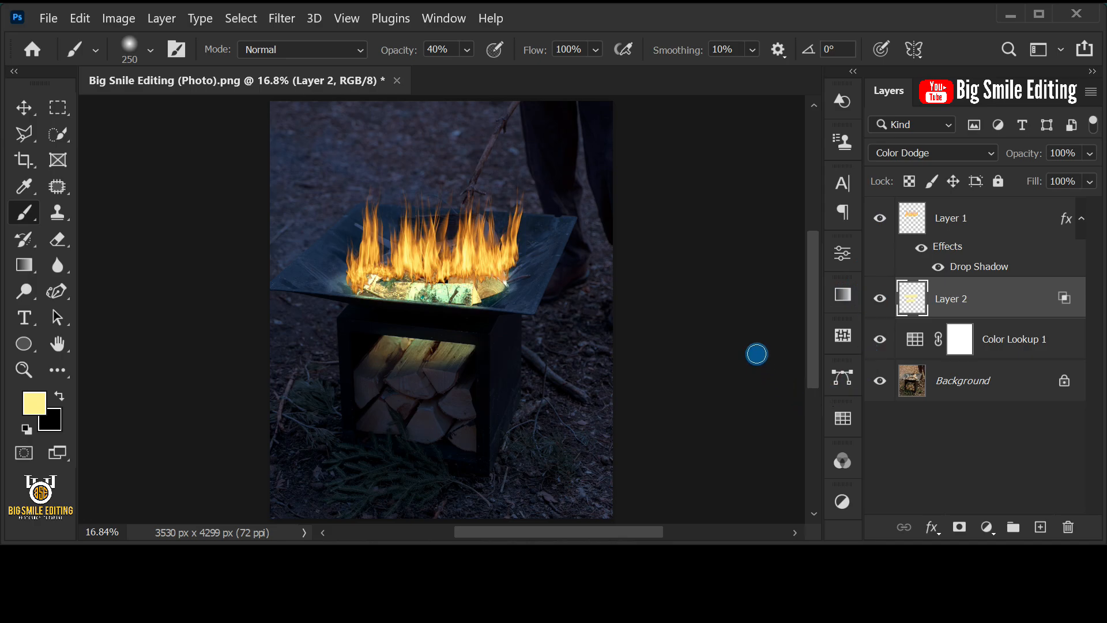